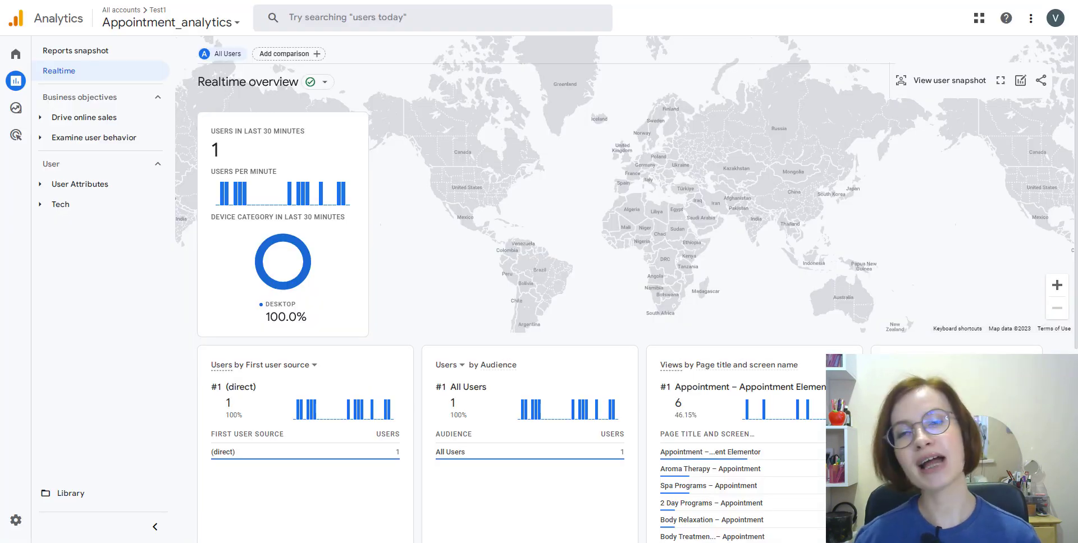
Scroll the Realtime overview down to the Conversions card showing purchase conversions.
scroll(561, 224, down, 1)
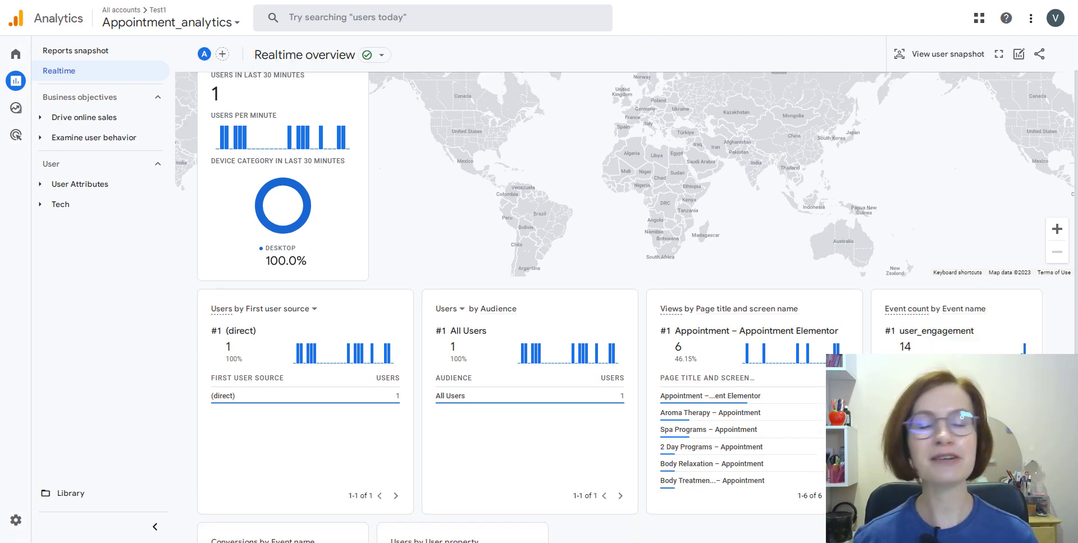
scroll(561, 280, down, 1)
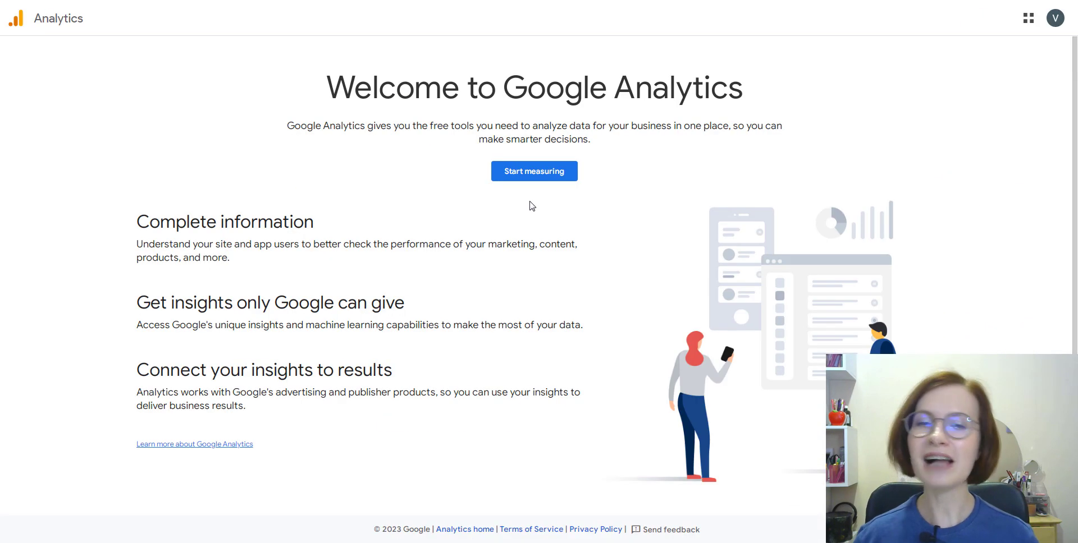
Start a new Analytics account, then paste the Measurement ID in WordPress and enable the header tag.
click(532, 175)
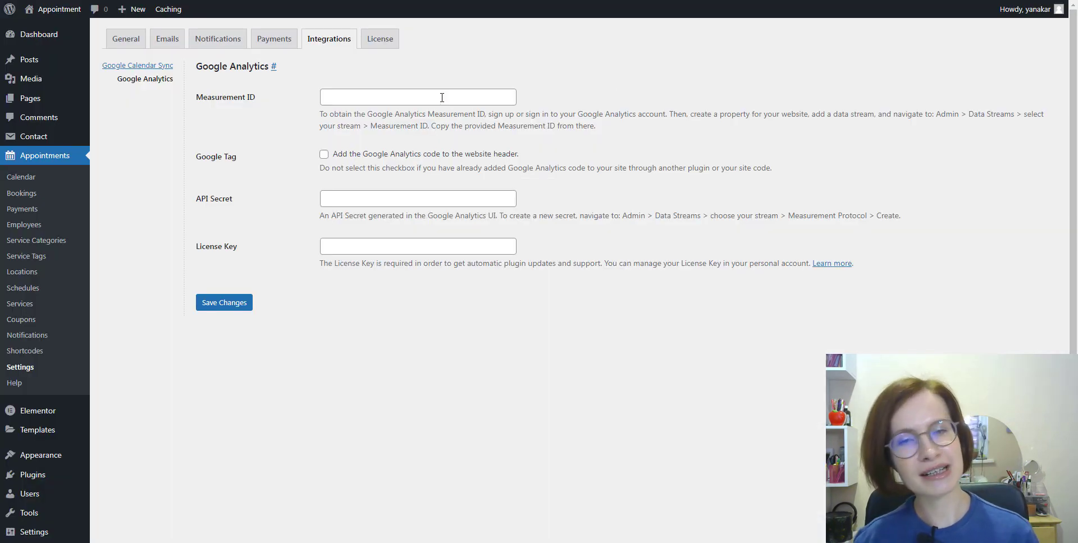
right_click(441, 98)
click(469, 167)
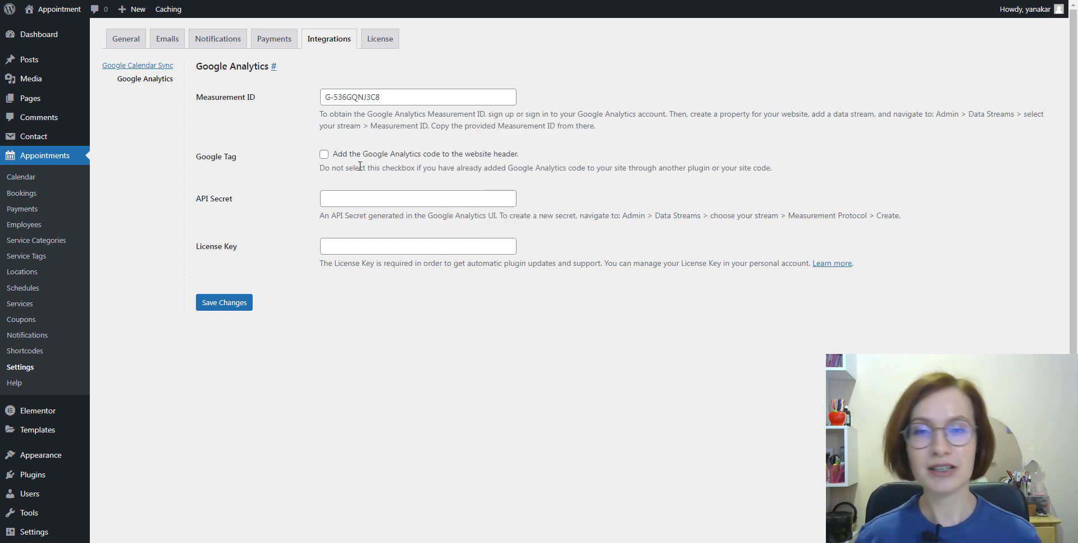
click(324, 155)
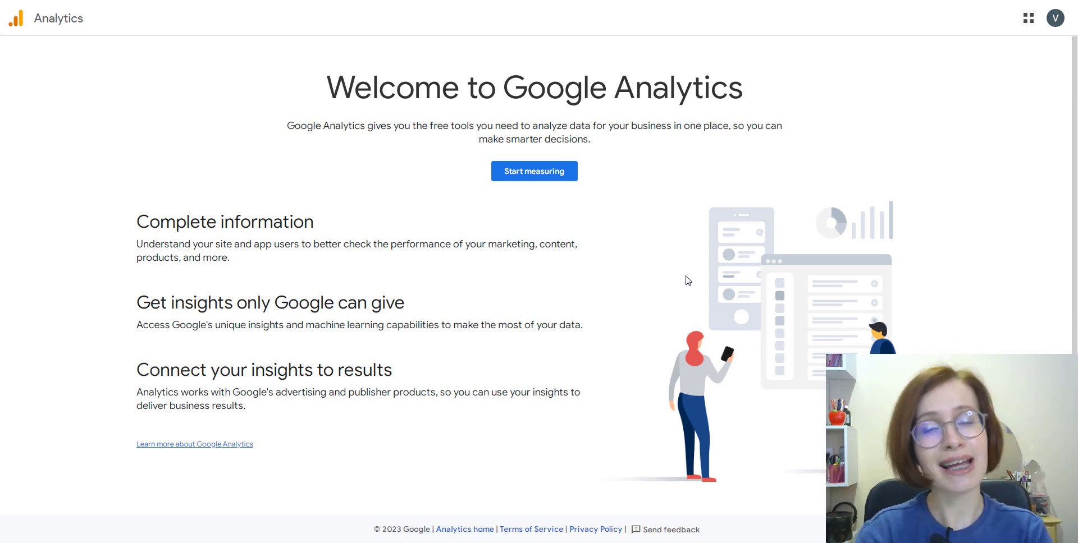
Start measuring, name the account Test1, review data sharing settings, and continue to property creation.
click(531, 178)
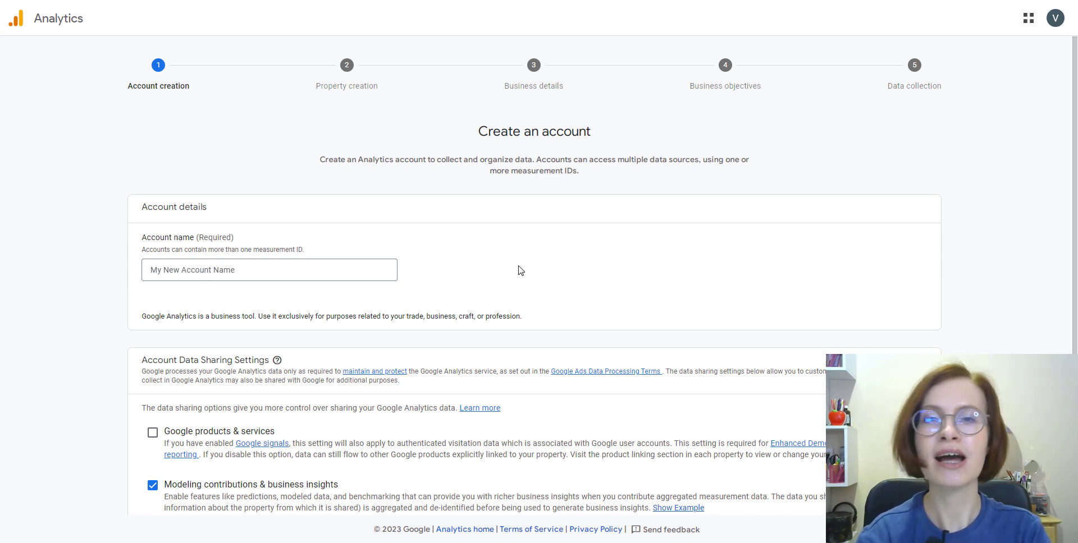
click(163, 273)
text(Test)
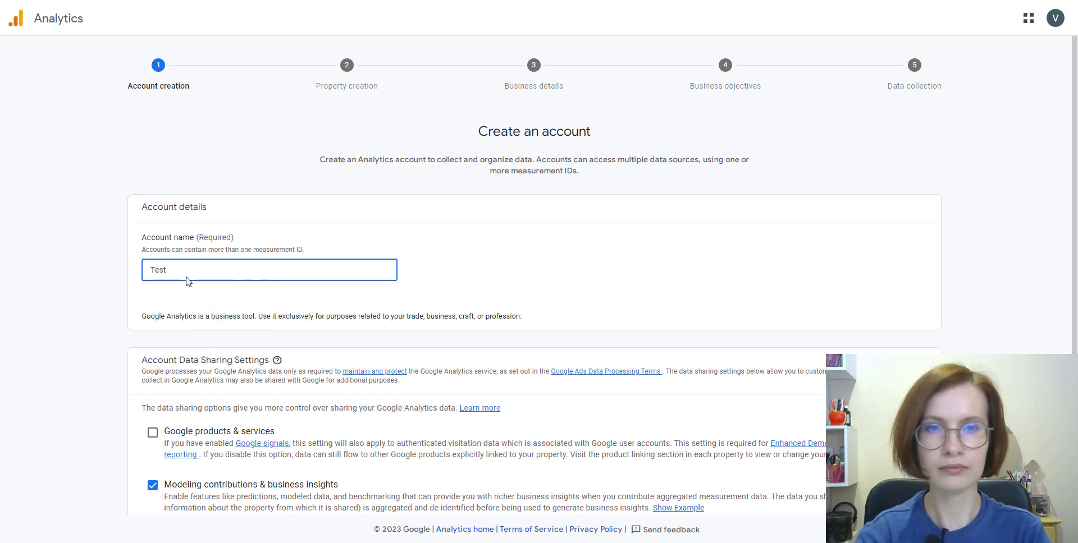
text(1)
click(572, 307)
scroll(578, 320, down, 1)
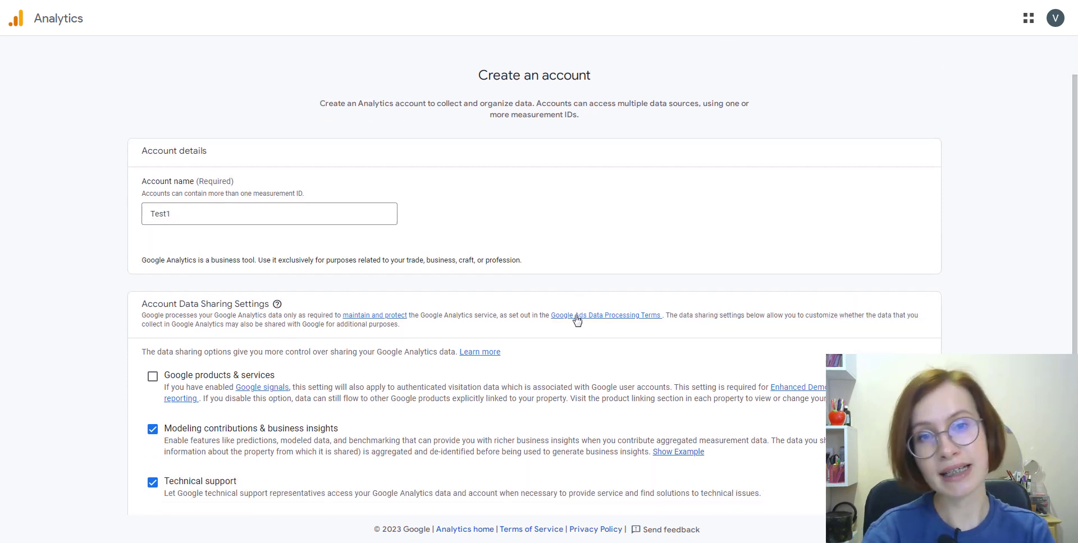
scroll(577, 320, down, 3)
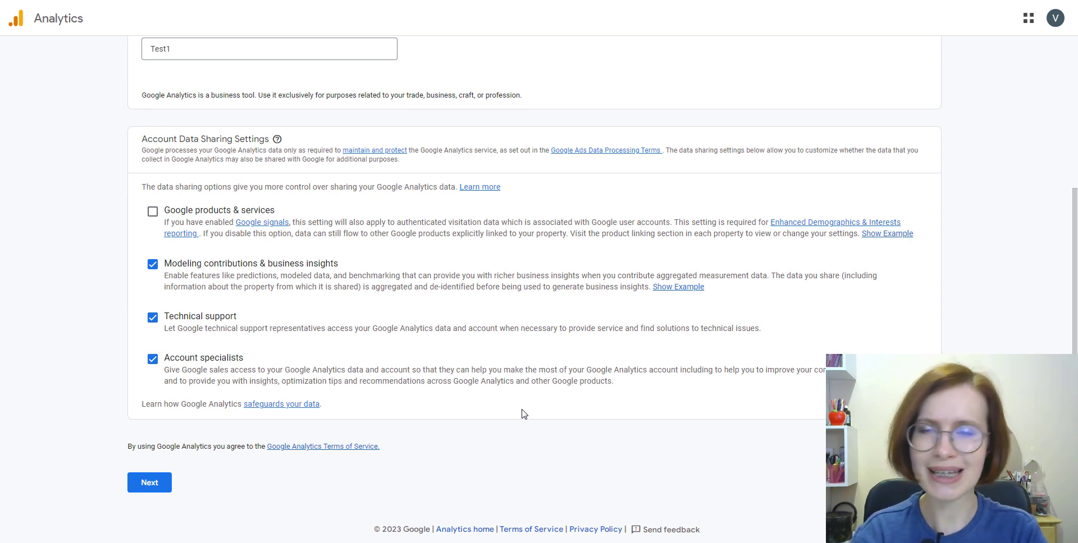
click(149, 483)
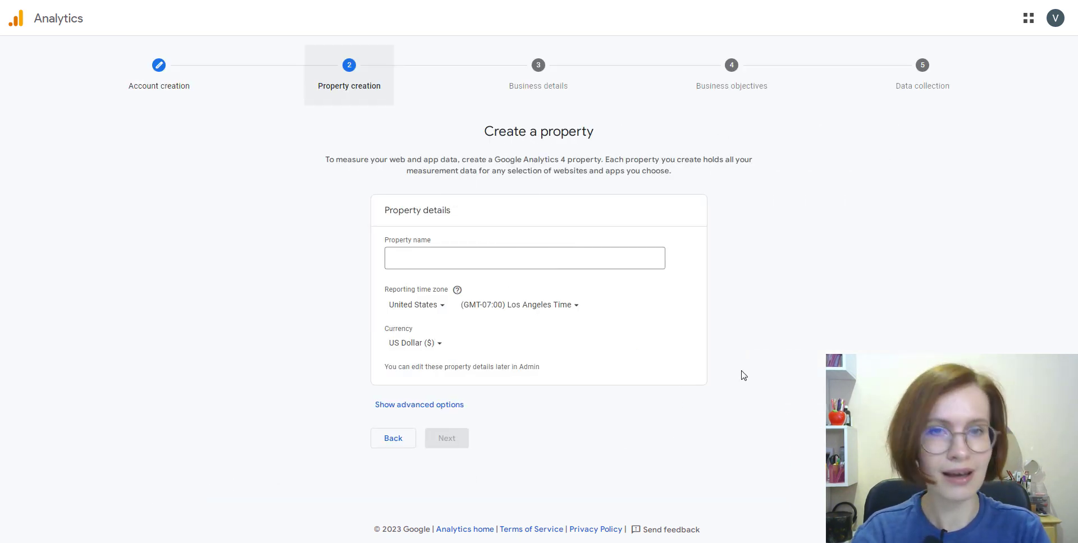
Name the property Appointment_analytics and choose its reporting country.
click(472, 259)
text(Appo)
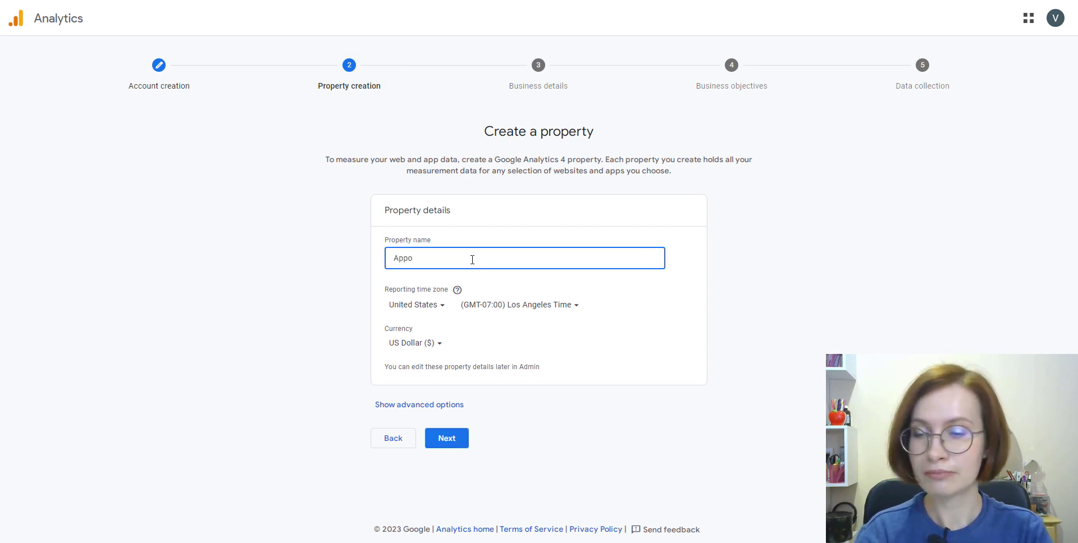
text(intment_analytics)
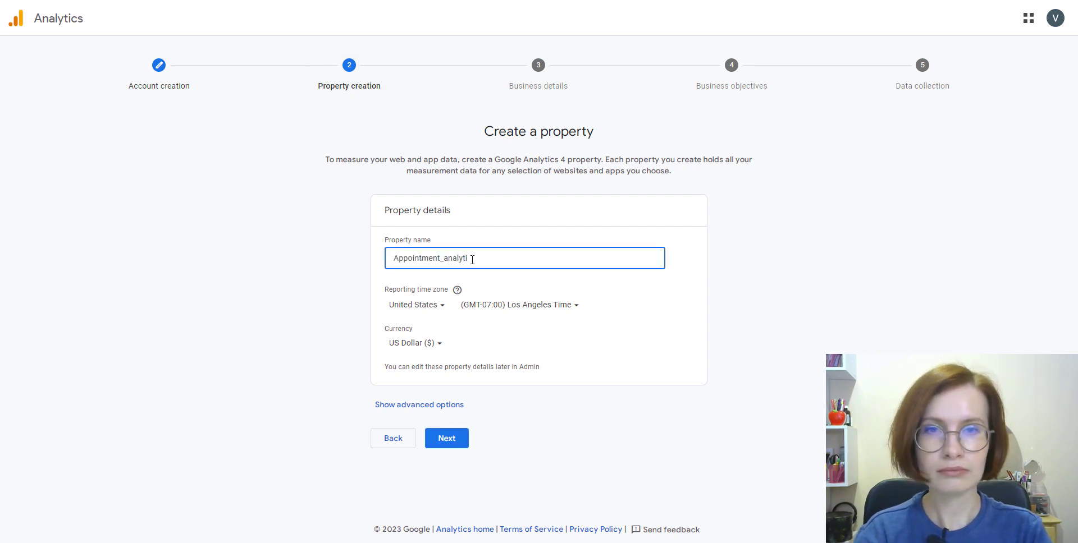
click(522, 288)
click(440, 309)
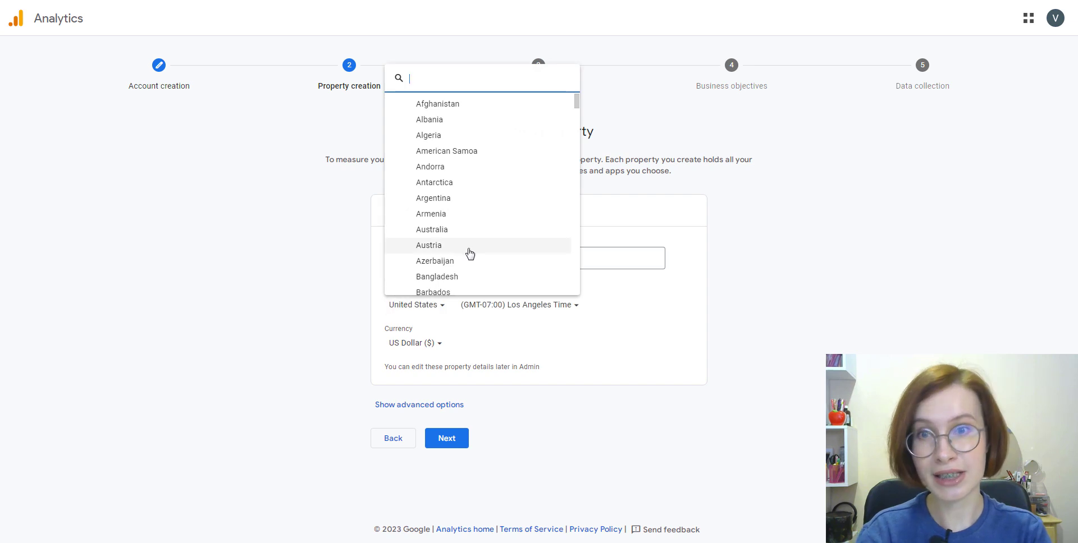
scroll(471, 255, down, 5)
scroll(491, 259, down, 1)
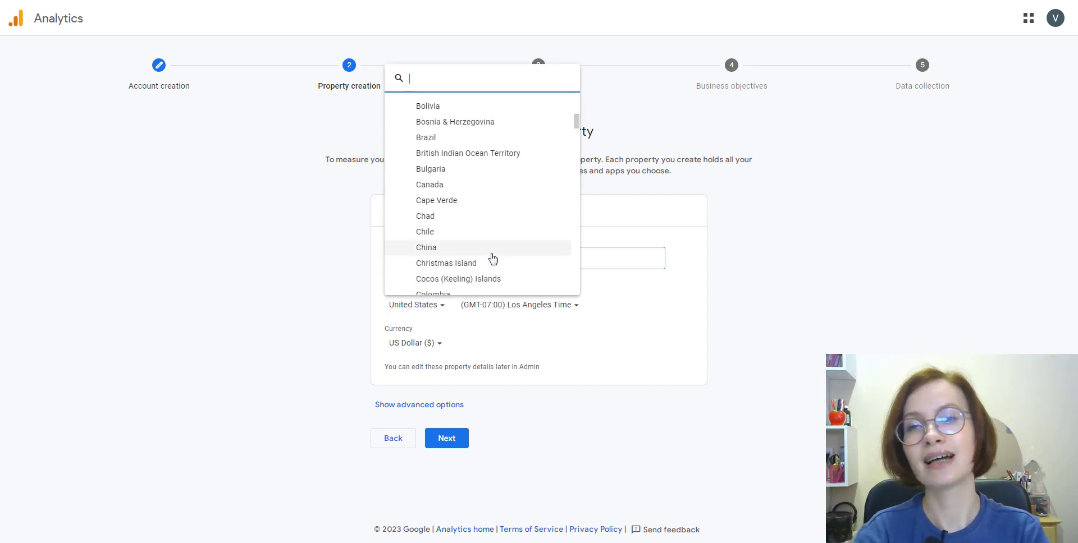
scroll(488, 258, down, 5)
click(488, 258)
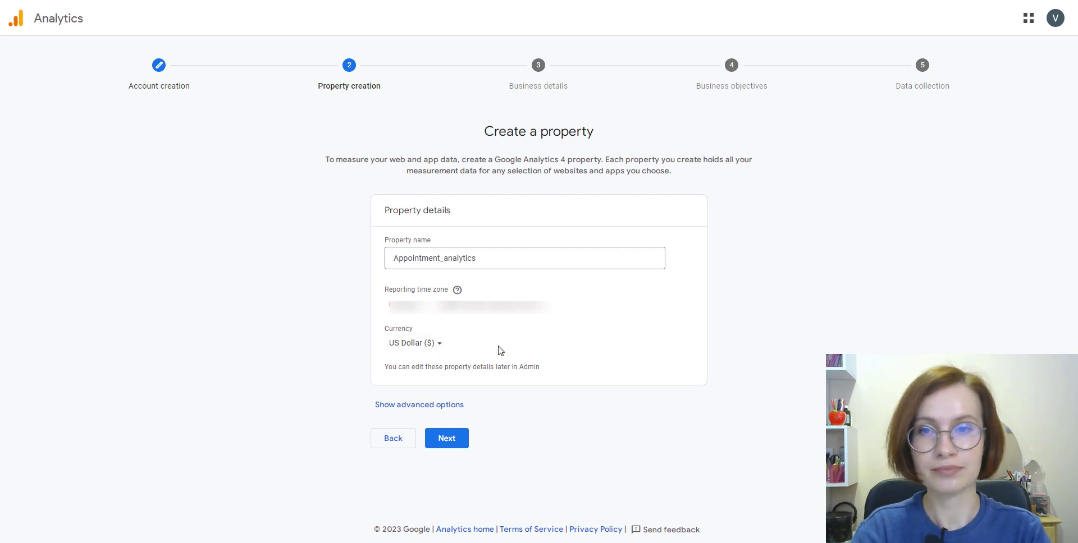
Set business details to Beauty & Fitness industry and Small (1-10 employees) size.
click(447, 438)
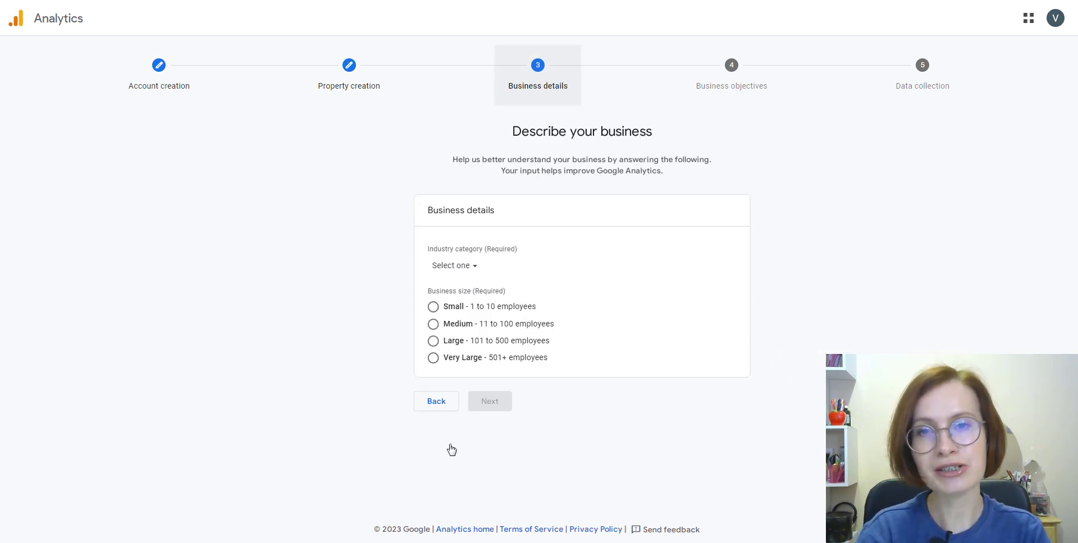
click(436, 267)
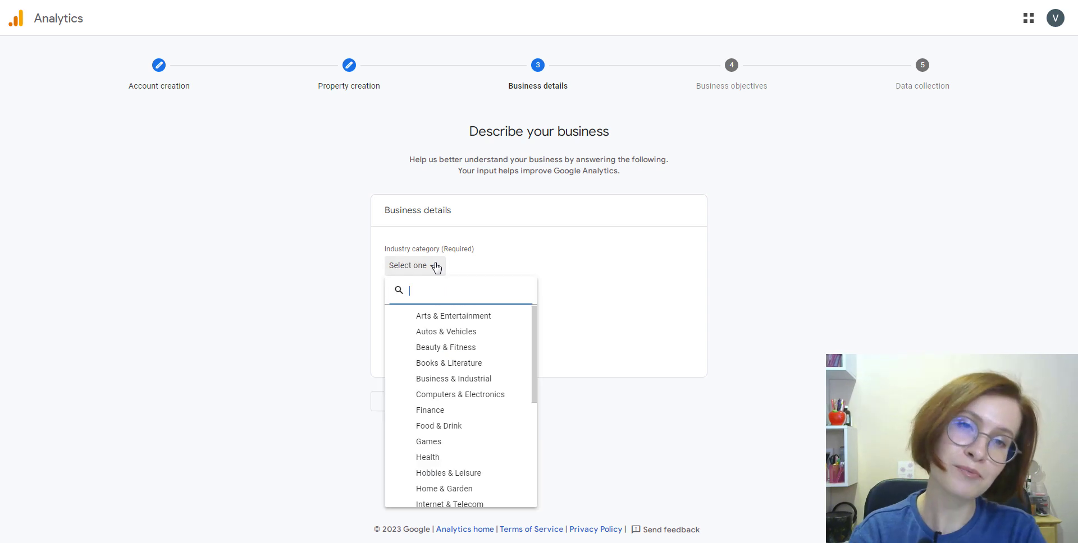
click(474, 349)
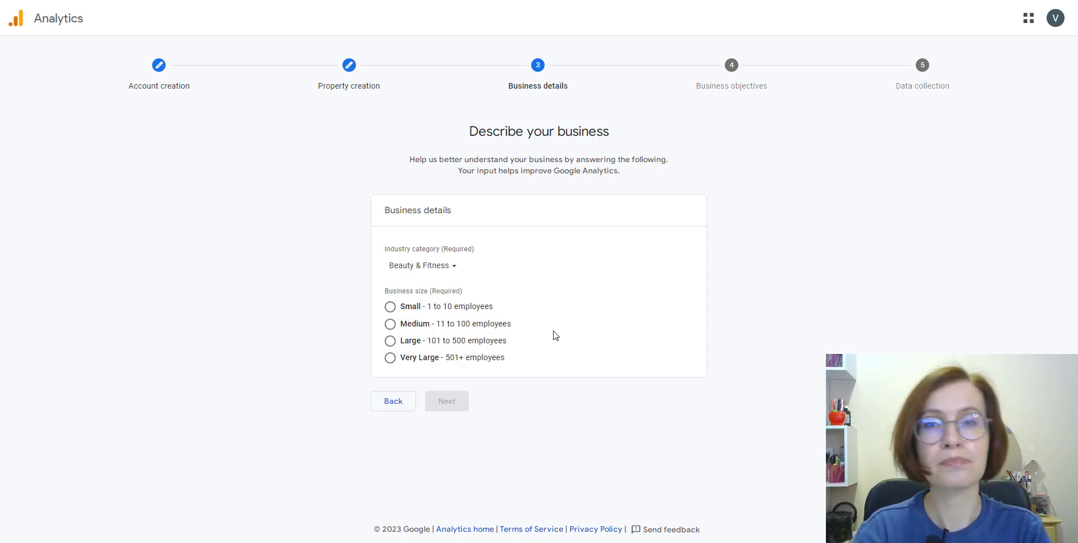
click(391, 306)
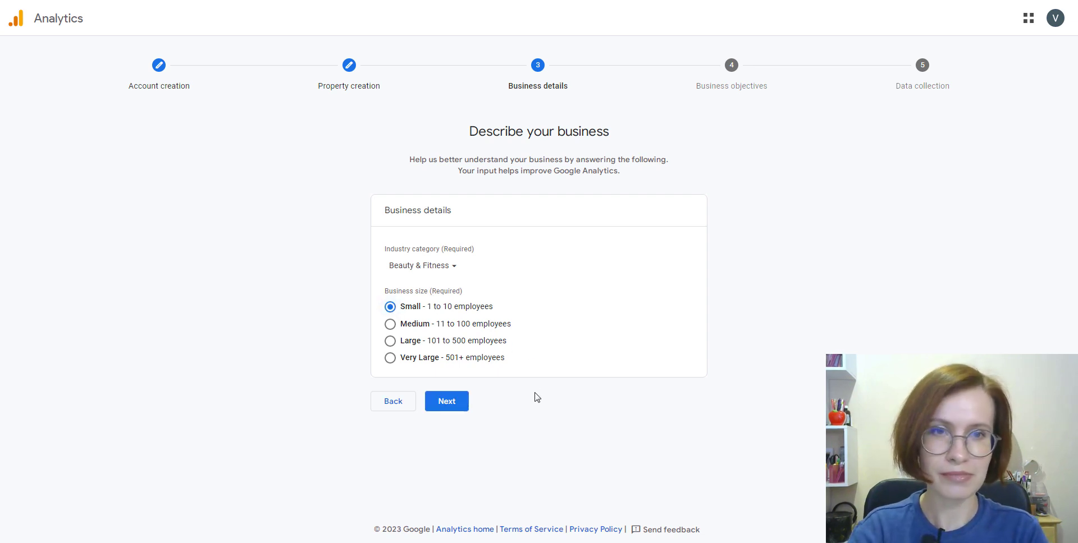
Choose Drive online sales and Examine user behavior as business objectives.
click(446, 408)
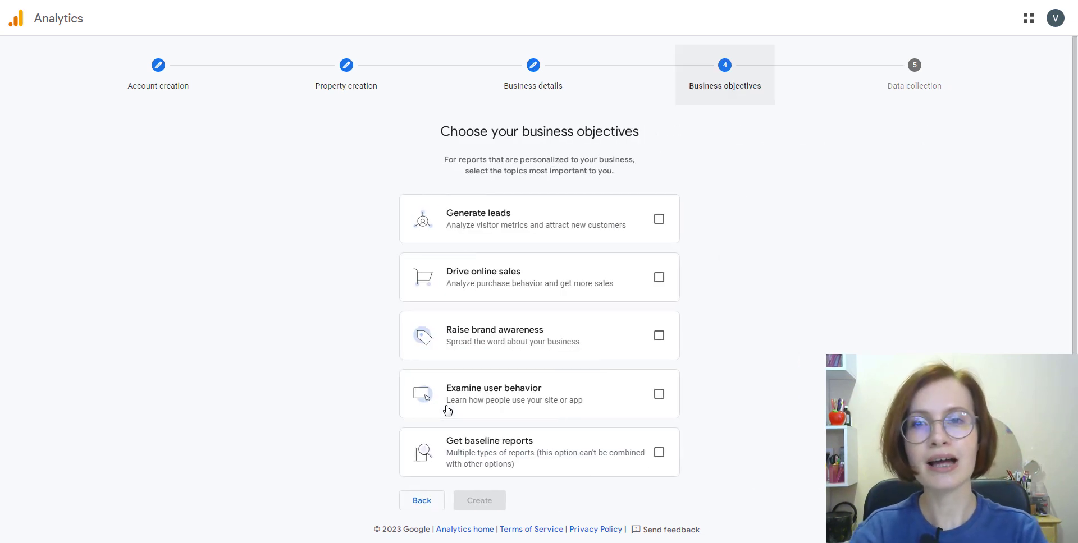
click(655, 278)
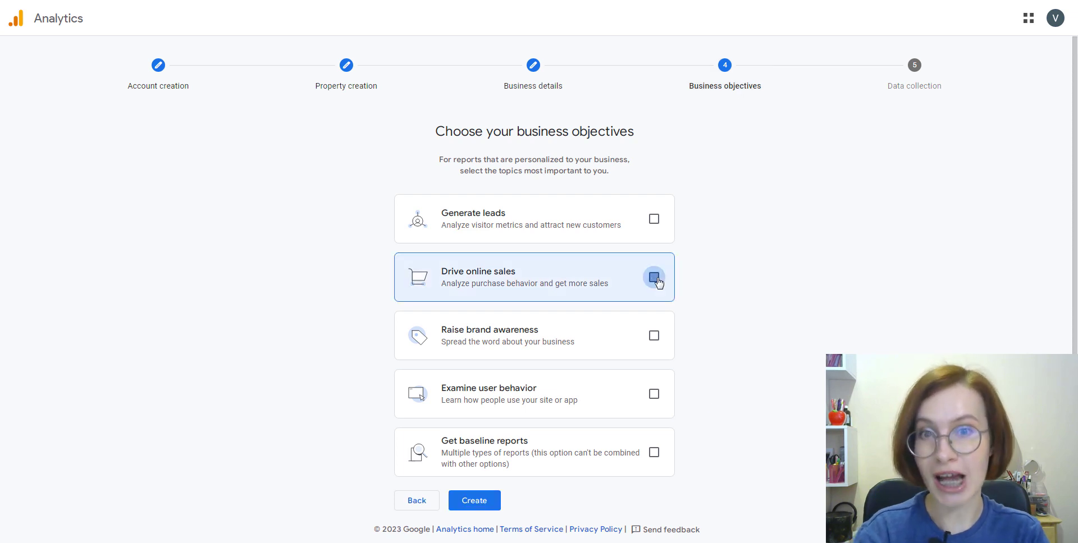
click(654, 394)
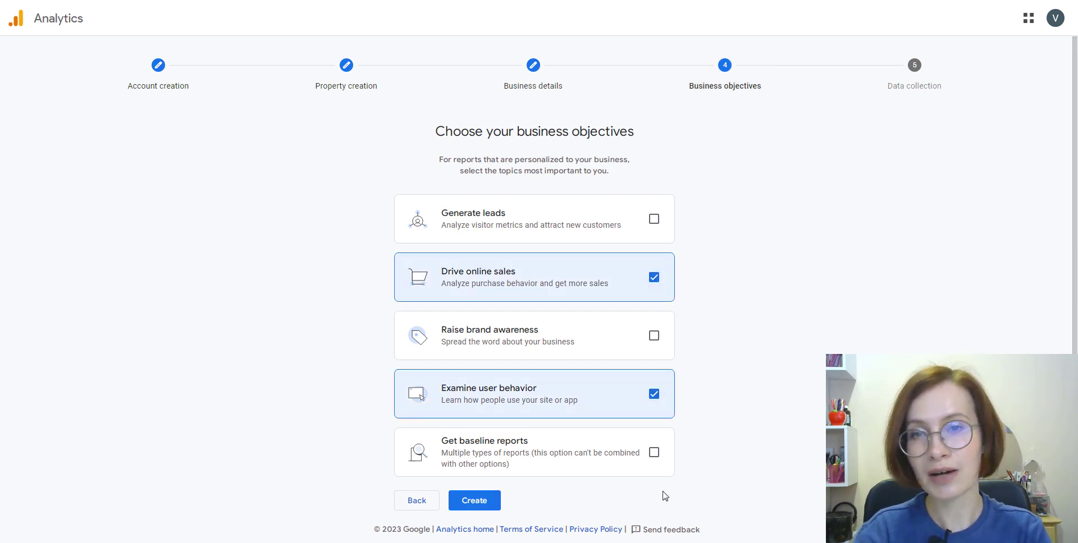
Create the account and property, accepting the GDPR Data Processing Terms and terms of service.
click(480, 508)
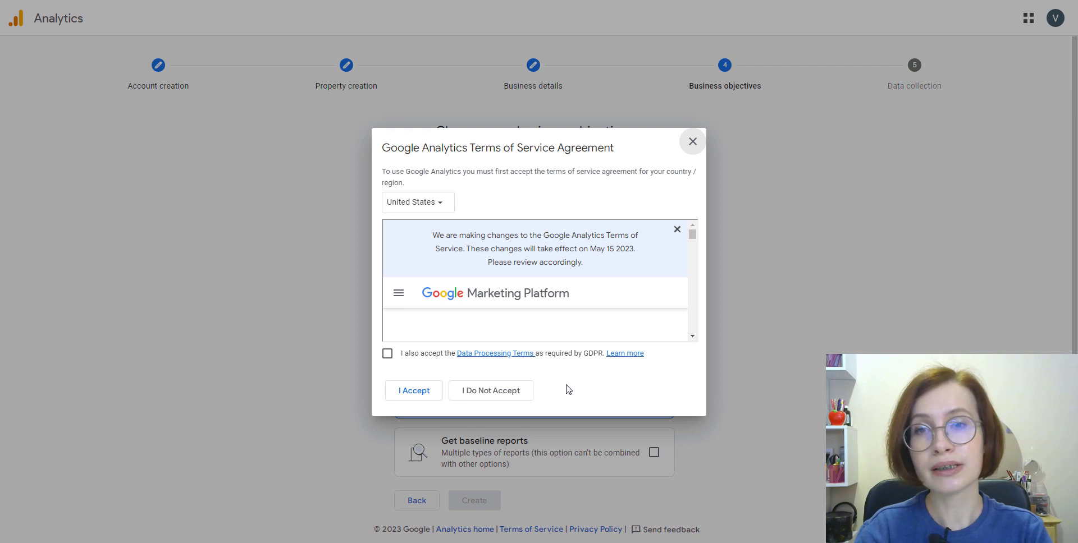
click(388, 354)
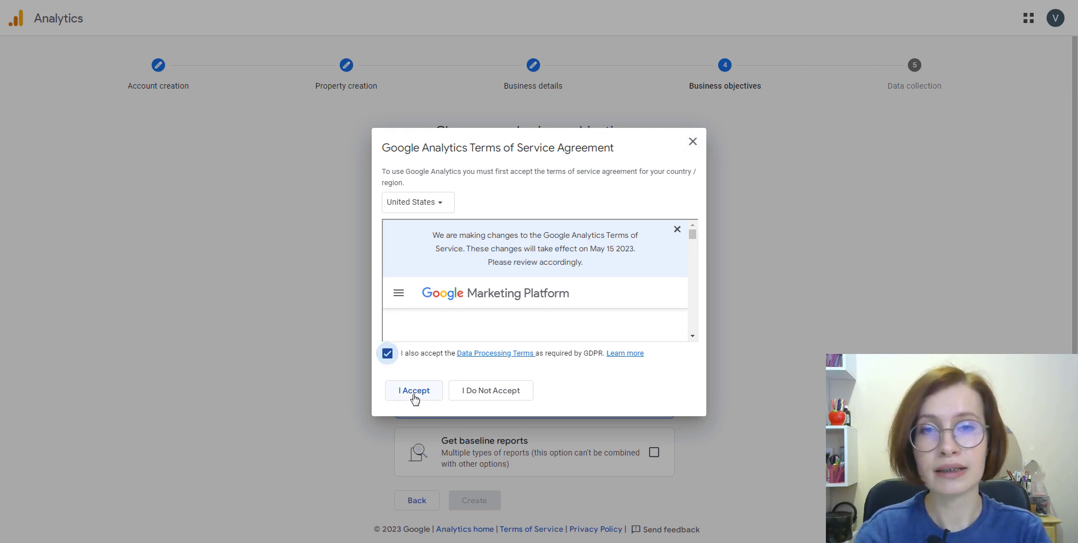
click(414, 392)
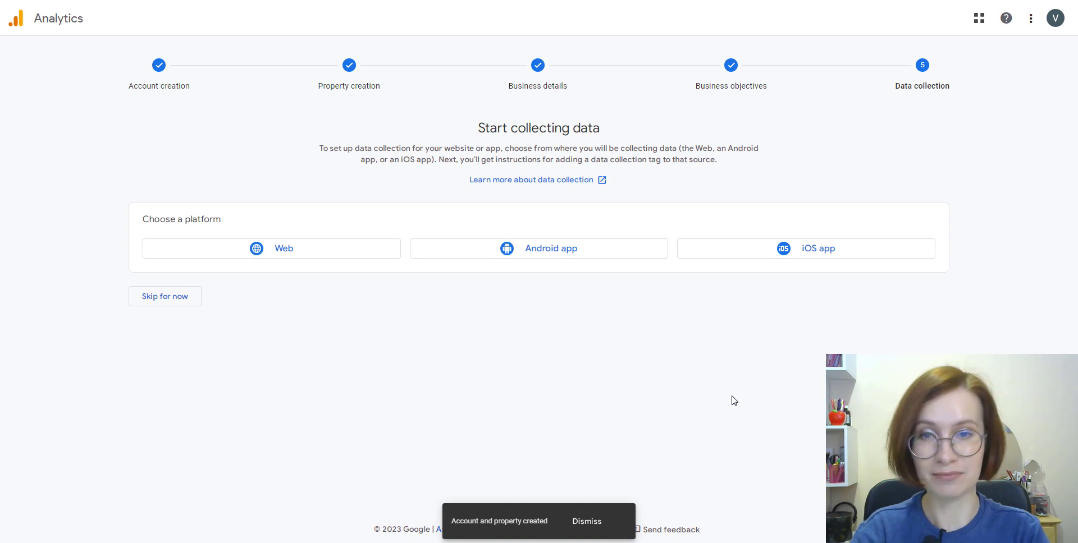
Create a Web data stream named 'My Appointment site' with the pasted site URL.
click(306, 255)
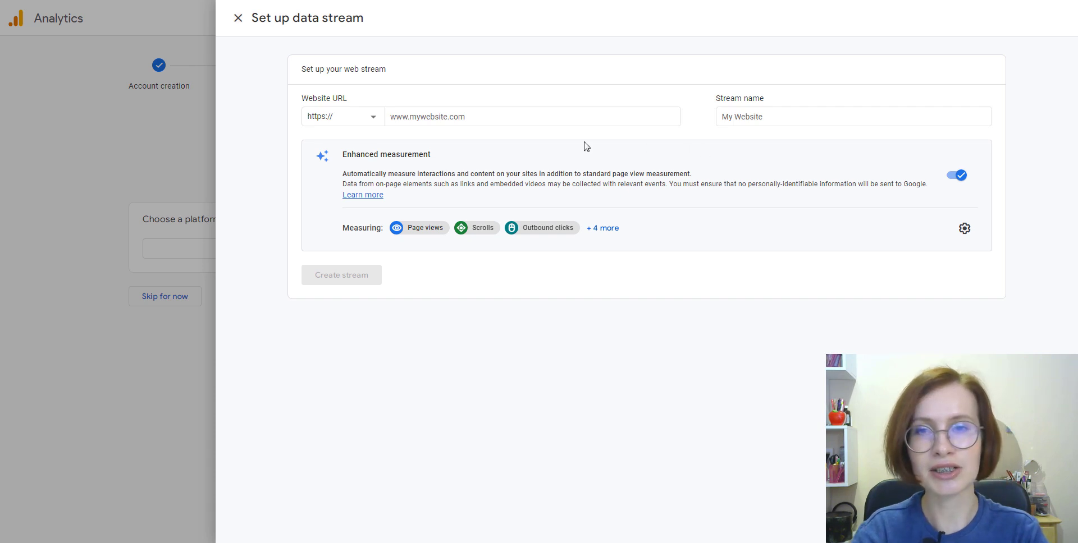
click(453, 119)
right_click(451, 122)
click(478, 187)
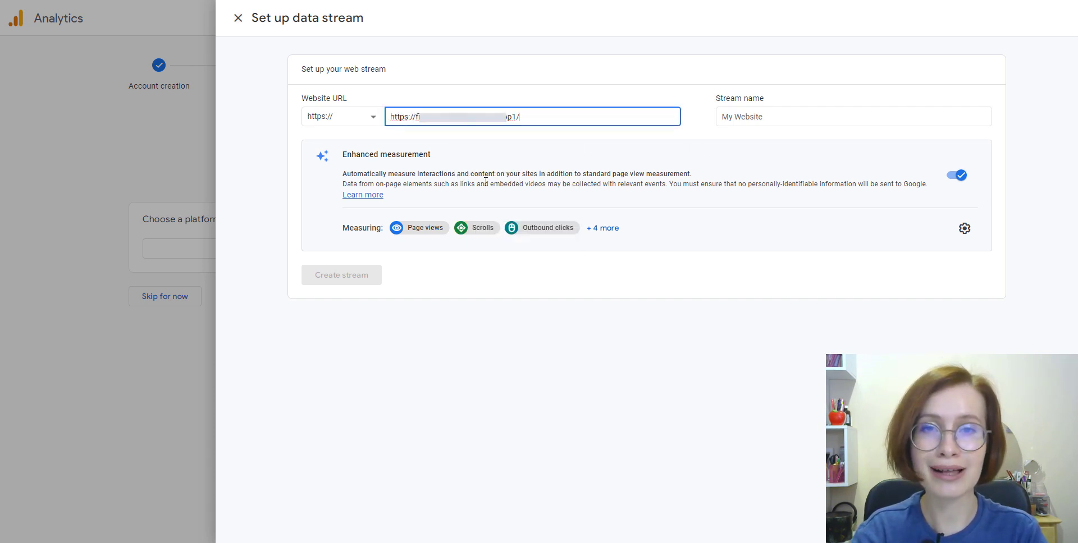
click(746, 121)
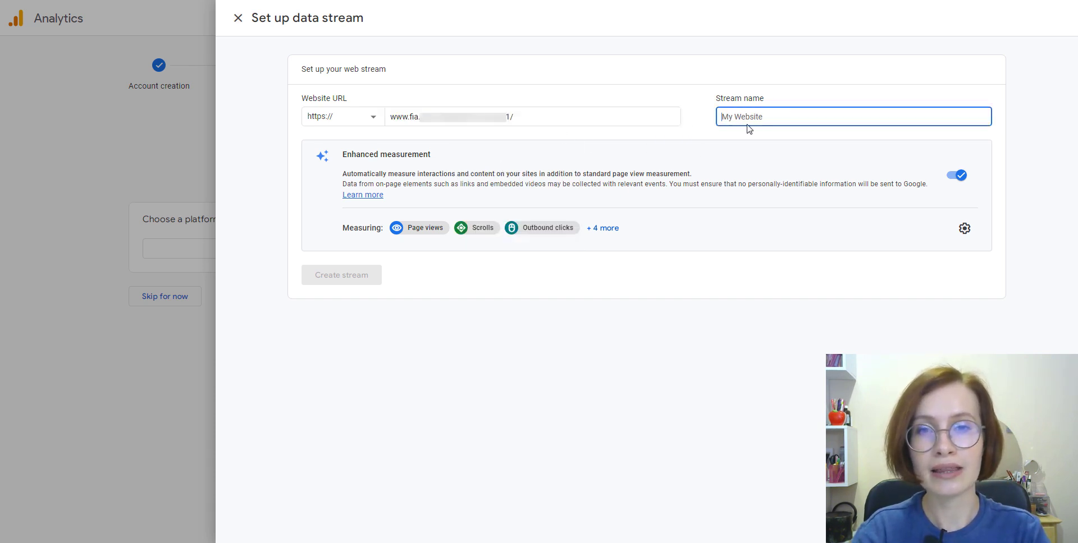
text(My Appointment site)
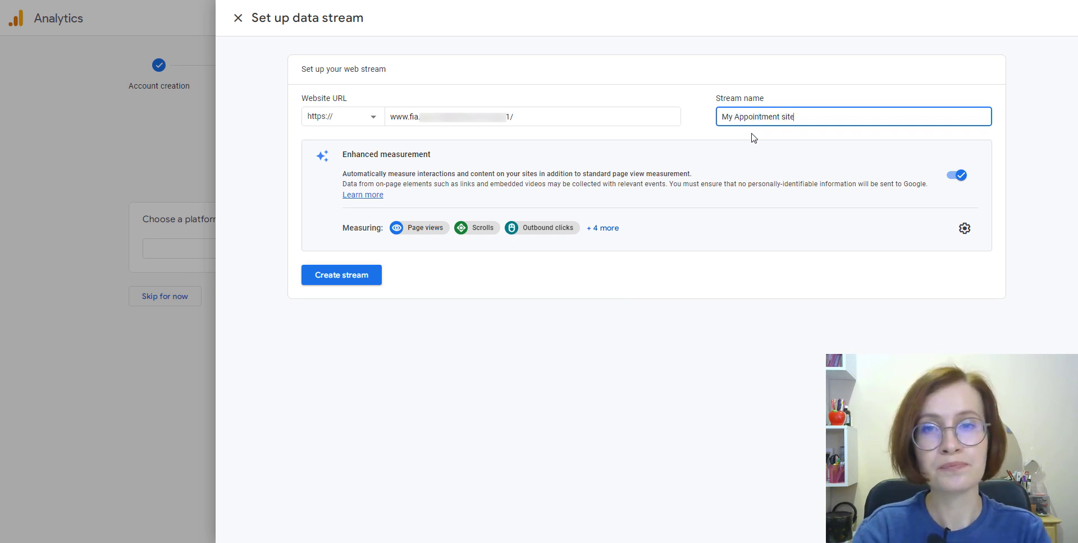
click(345, 285)
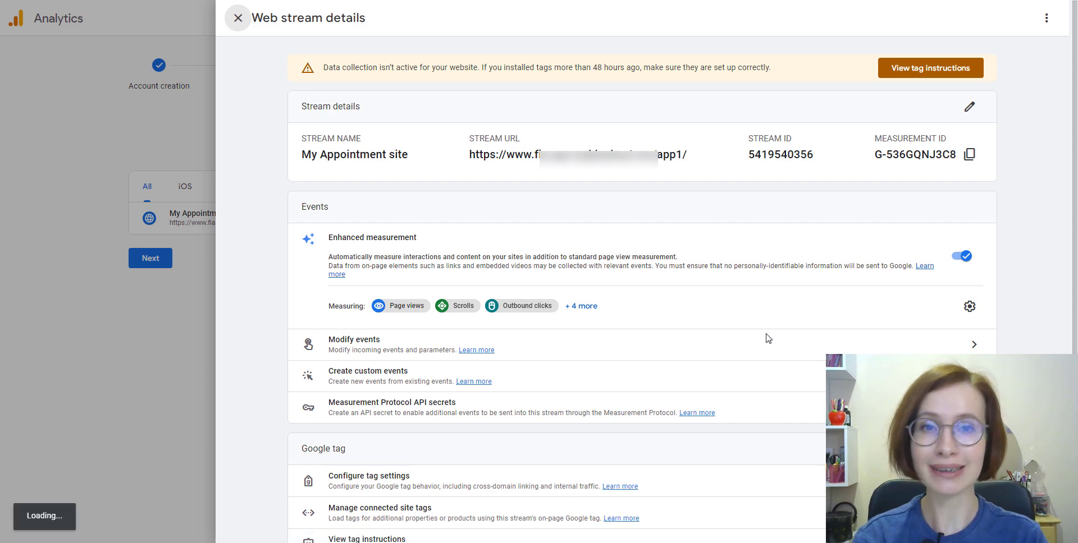
click(930, 67)
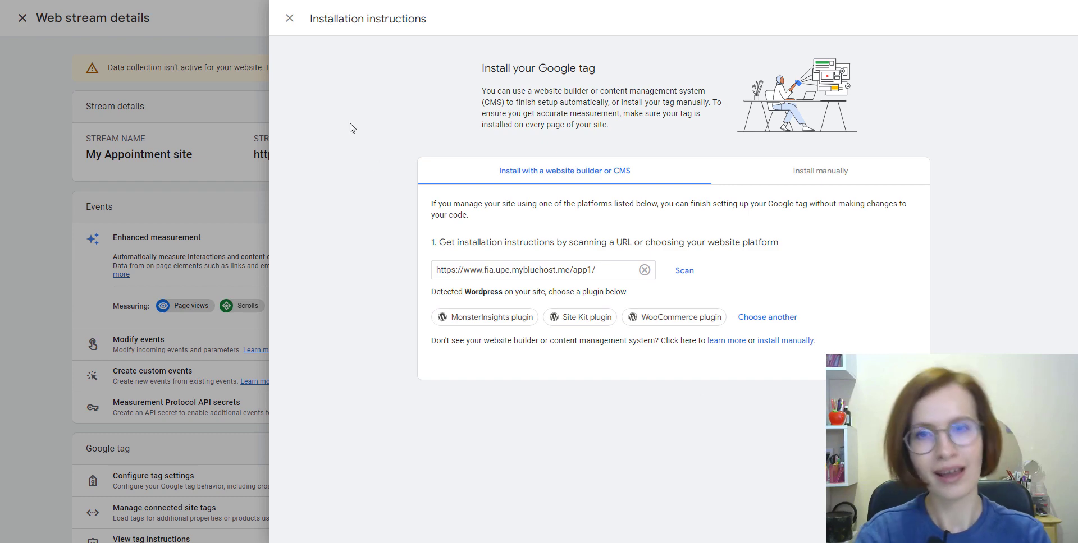
click(290, 18)
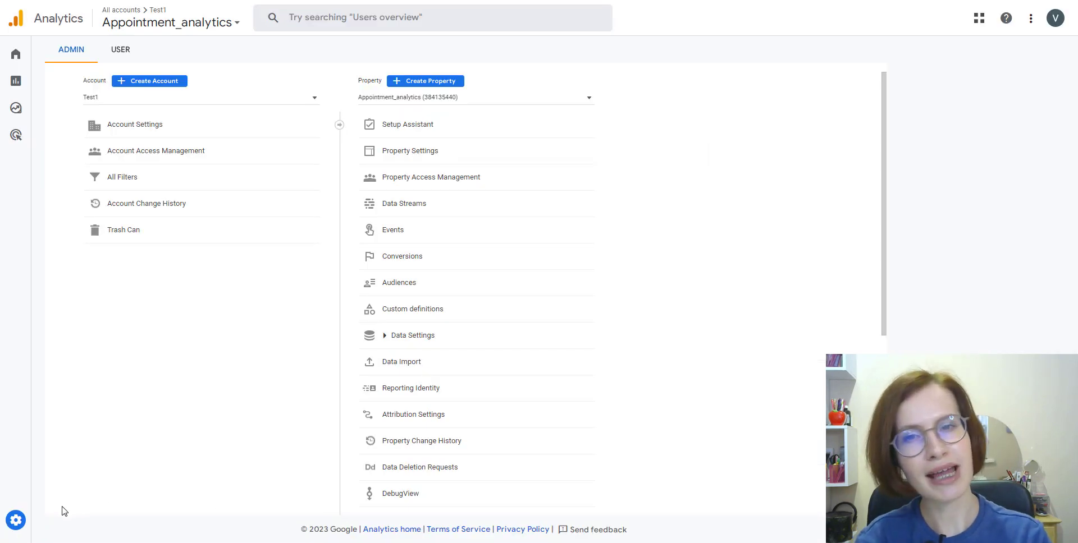
Go to Admin and begin creating a new Analytics property.
mouse_move(19, 527)
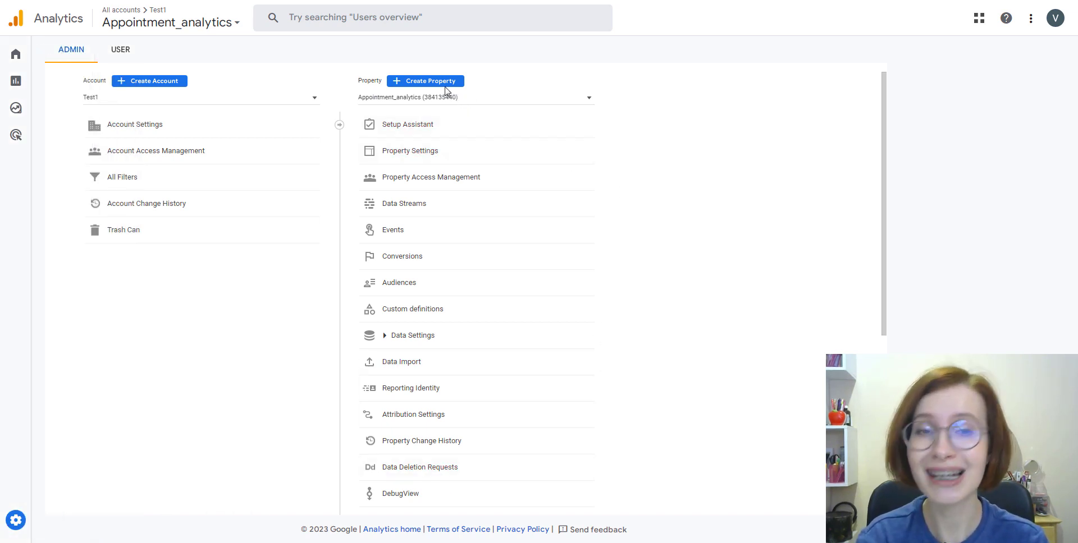
click(428, 87)
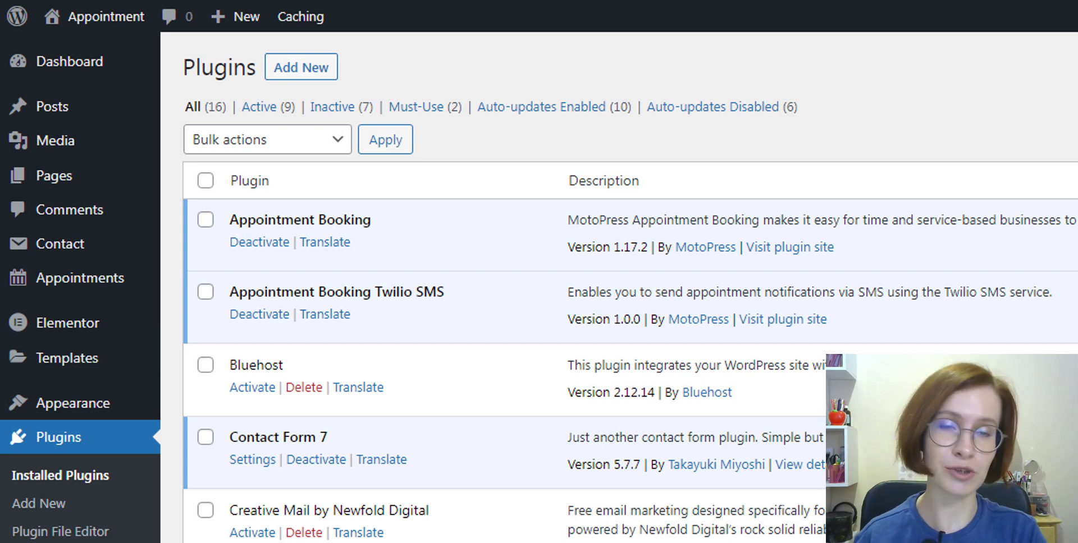
Upload the mpa-google-analytics-1.0.0.zip plugin archive through Add New > Upload Plugin.
click(297, 68)
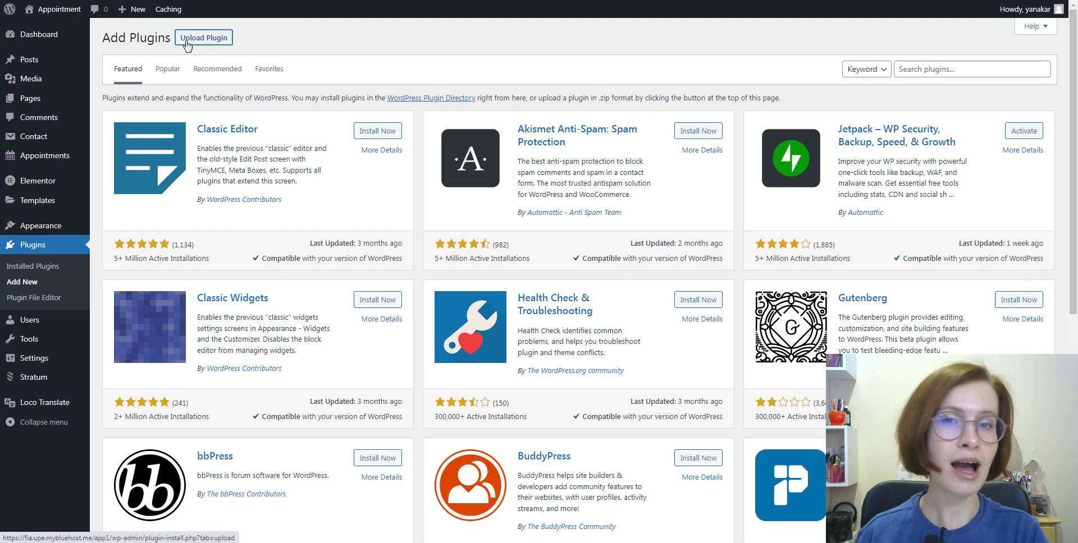
click(202, 38)
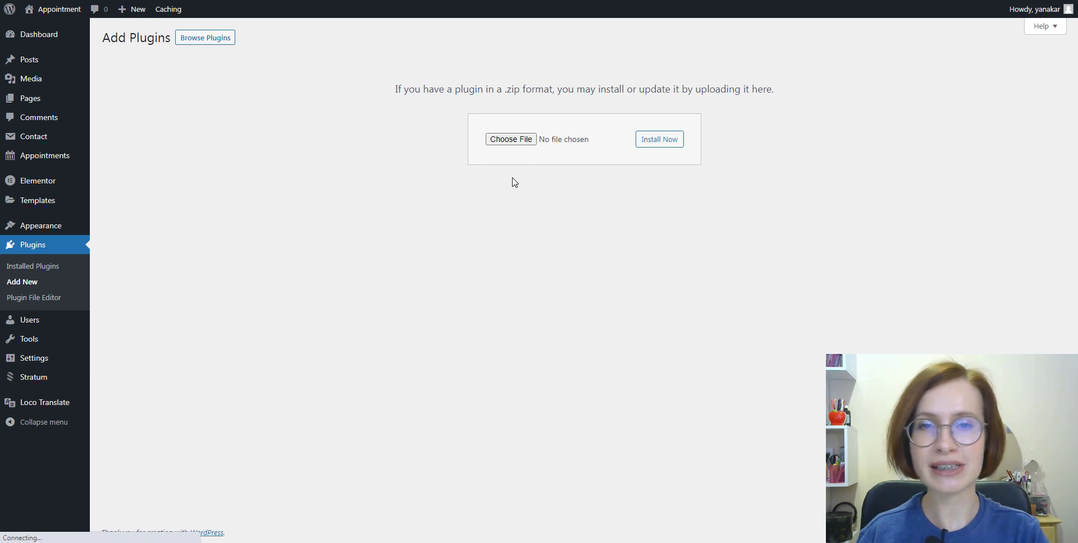
click(525, 139)
click(155, 133)
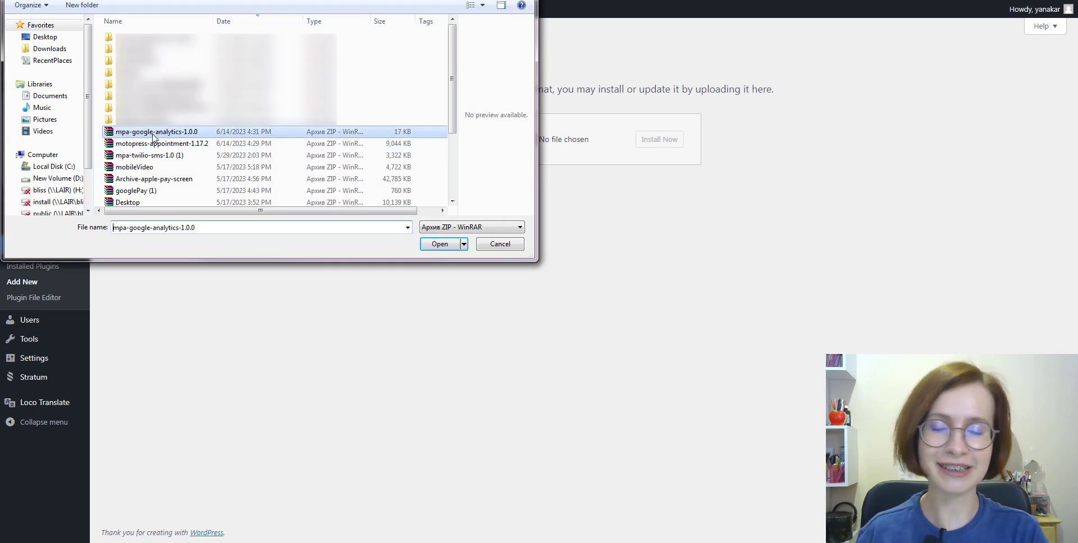
click(450, 248)
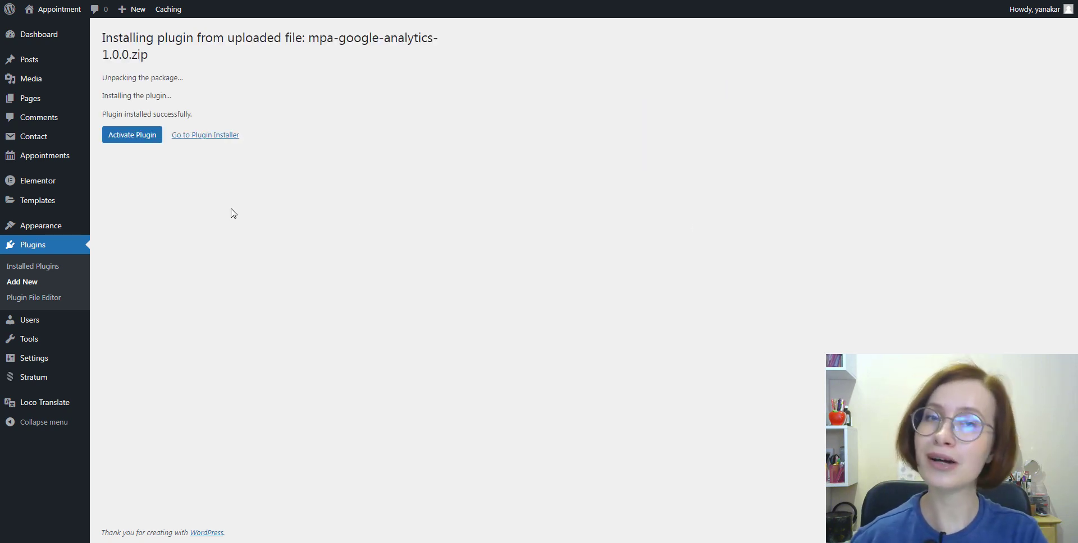
Activate the plugin and open Appointments Settings > Integrations > Google Analytics.
click(132, 141)
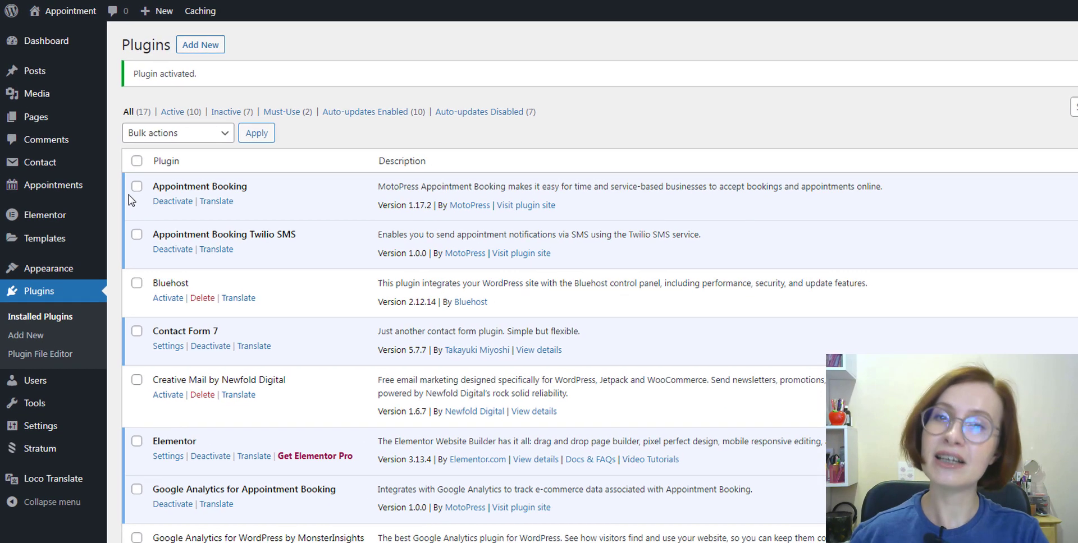
mouse_move(53, 164)
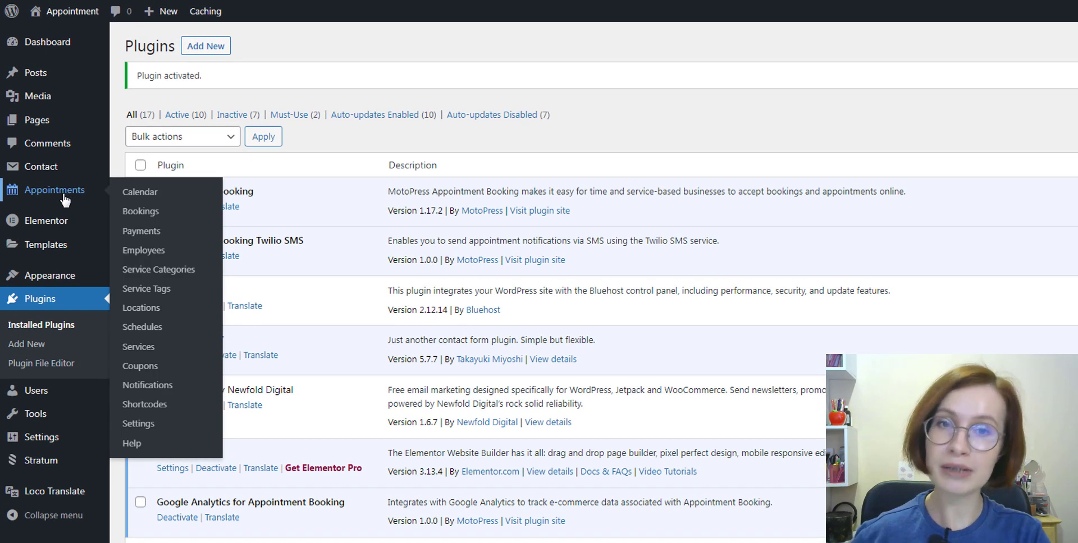
click(135, 424)
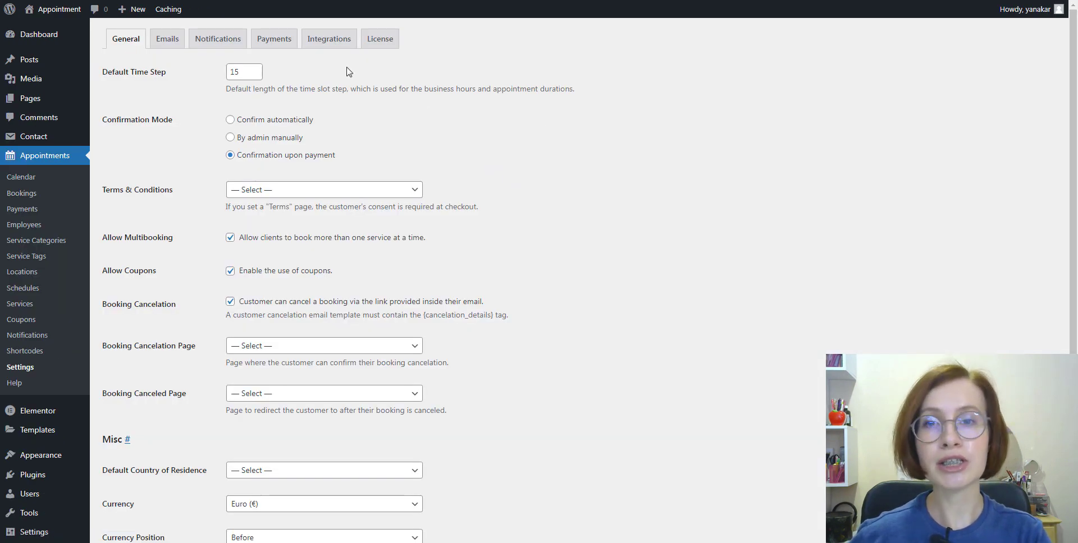
click(327, 49)
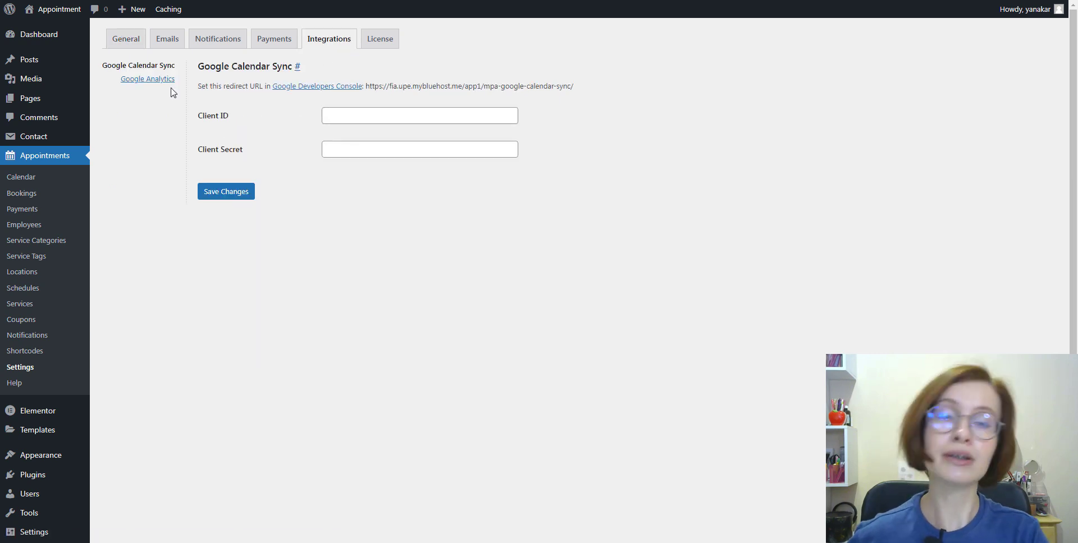
click(145, 81)
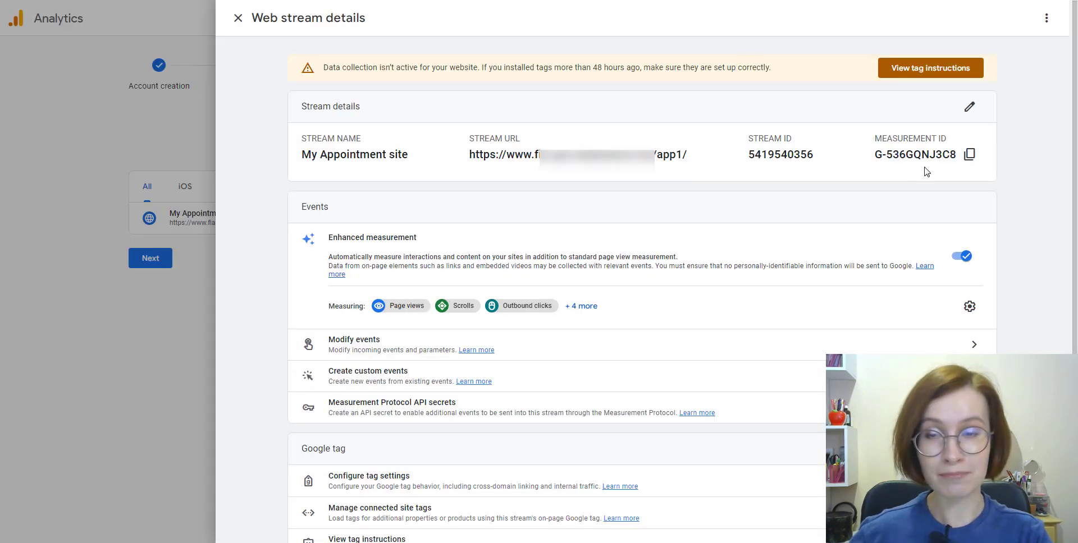
Copy the stream's Measurement ID into the WordPress integration and enable the header Google tag.
click(970, 156)
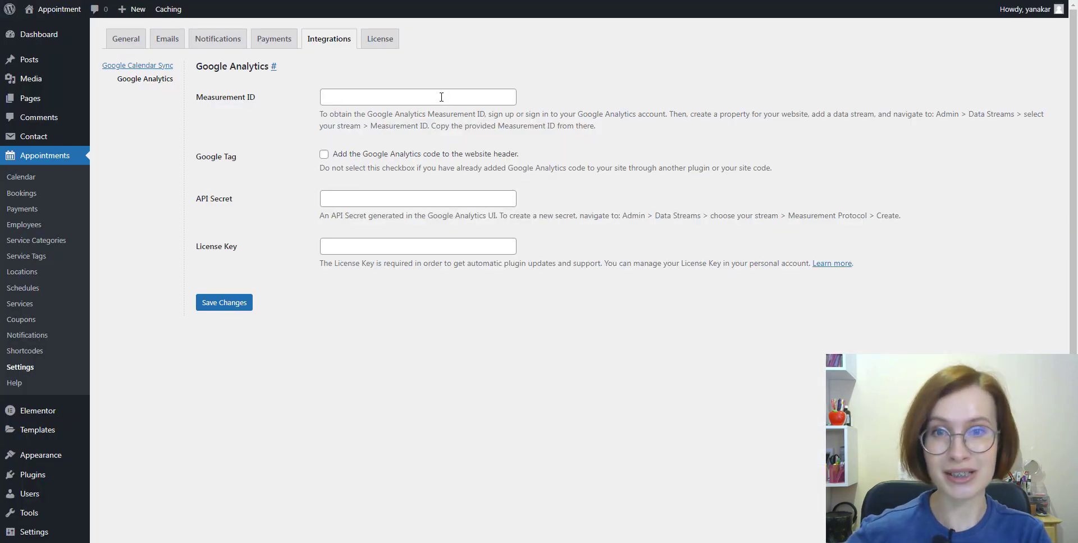
right_click(441, 97)
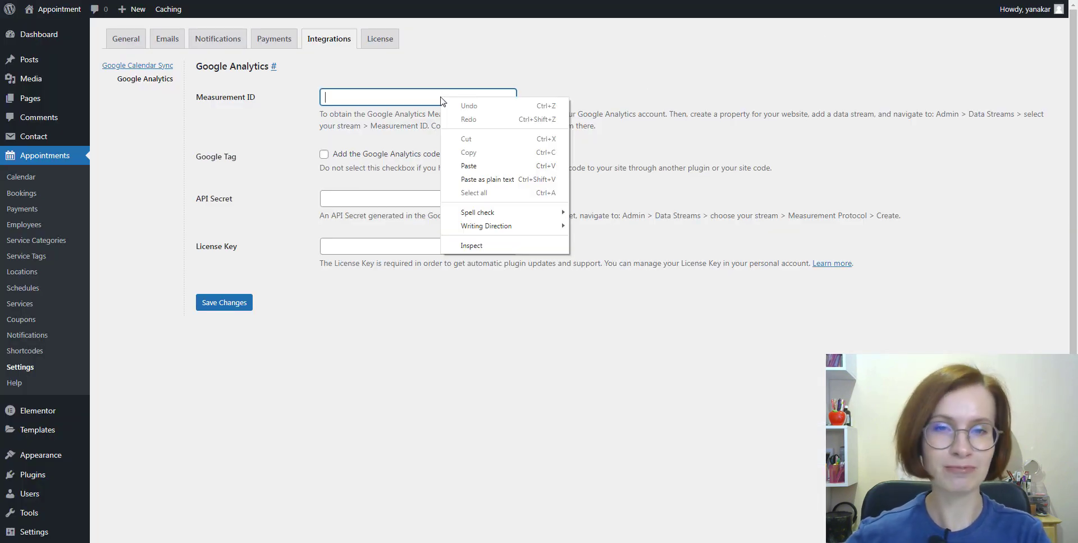
click(477, 165)
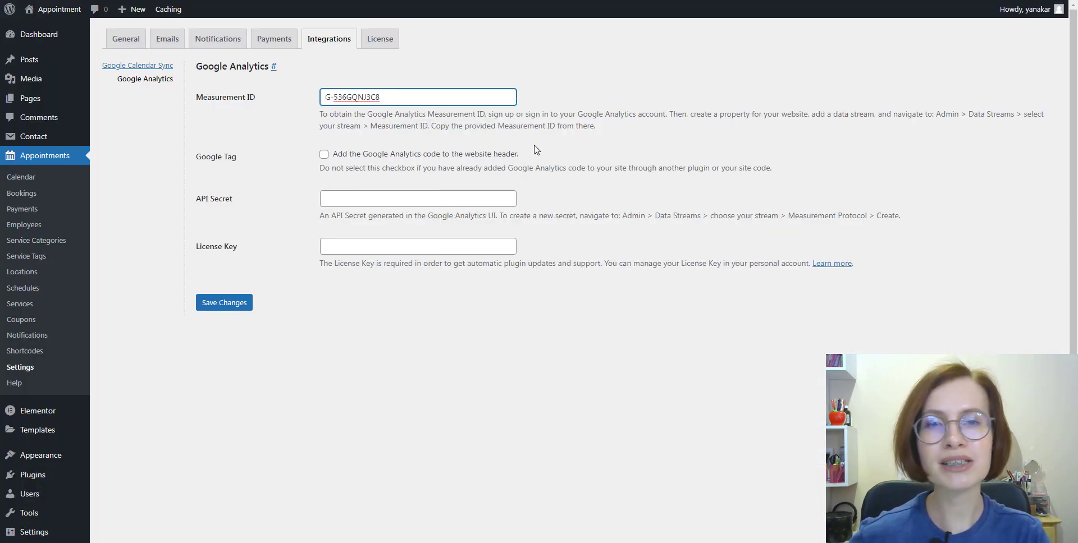
click(536, 149)
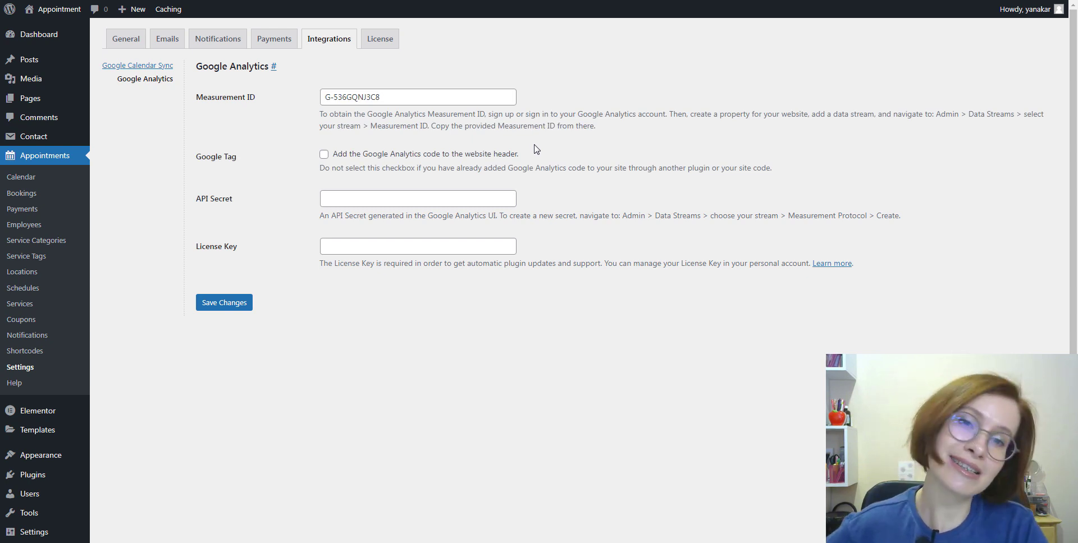
click(324, 154)
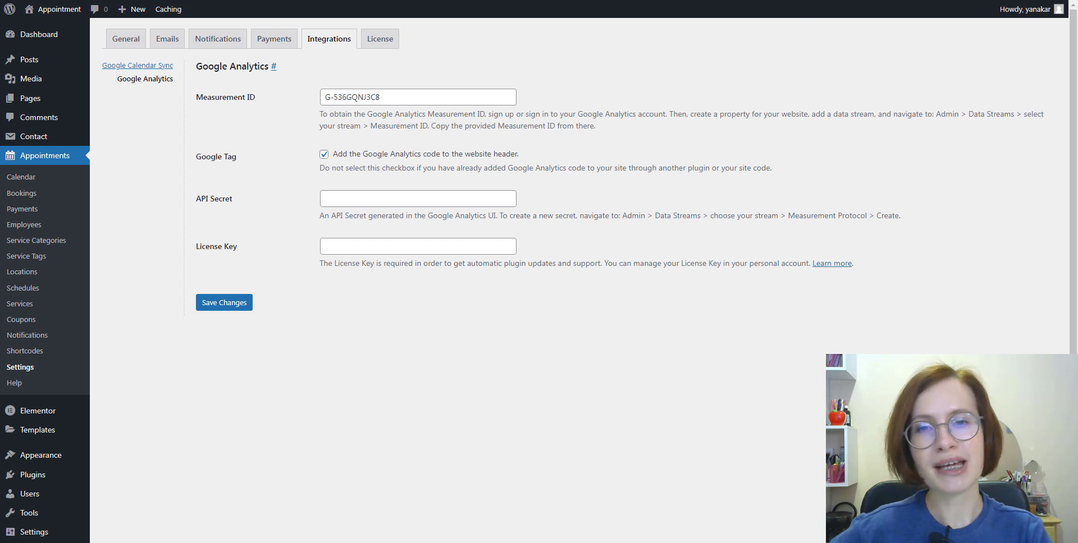
click(817, 1)
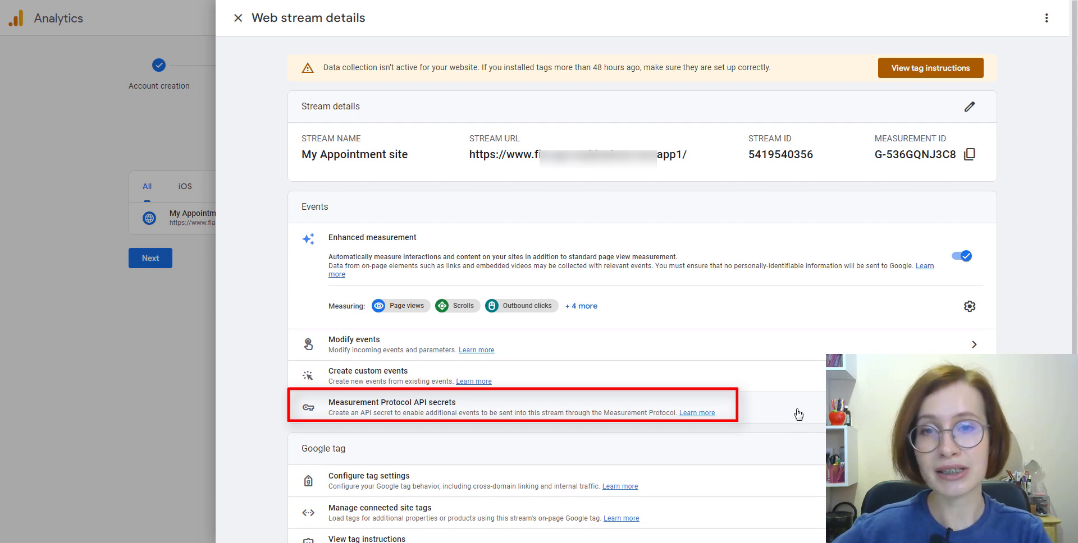
Open the stream's Measurement Protocol API secrets and acknowledge the User Data Collection terms.
click(798, 414)
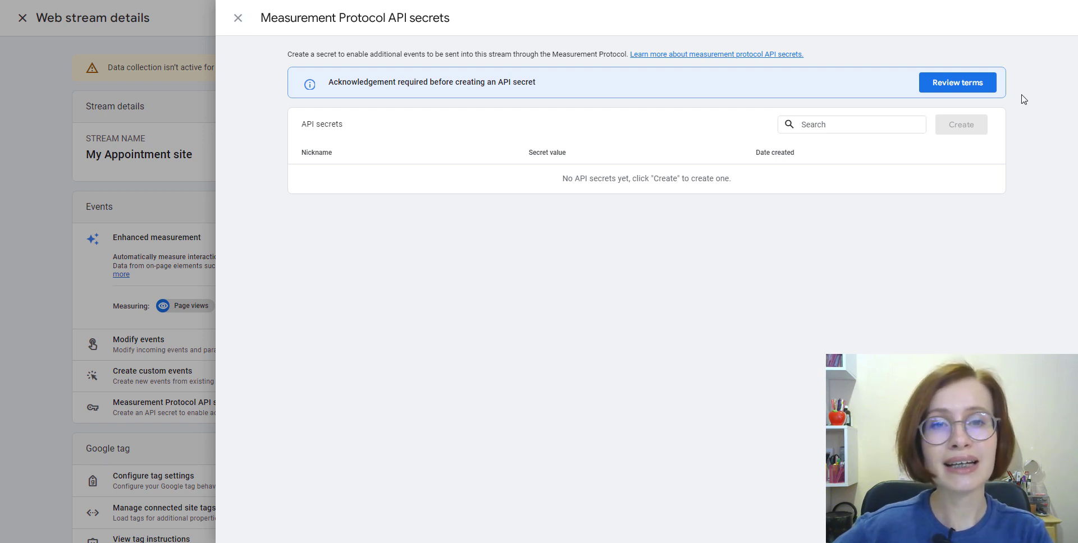
click(956, 90)
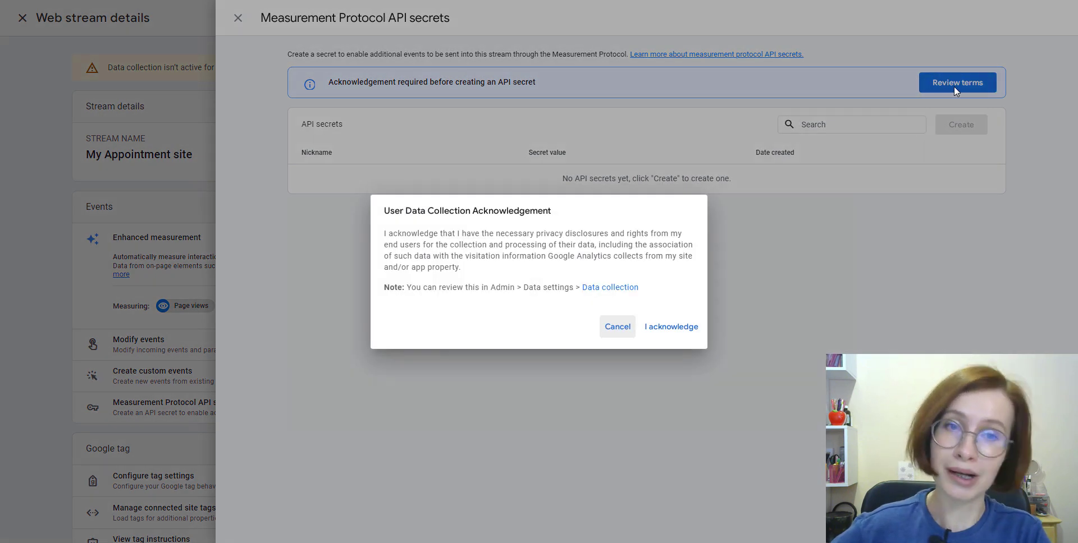
click(671, 327)
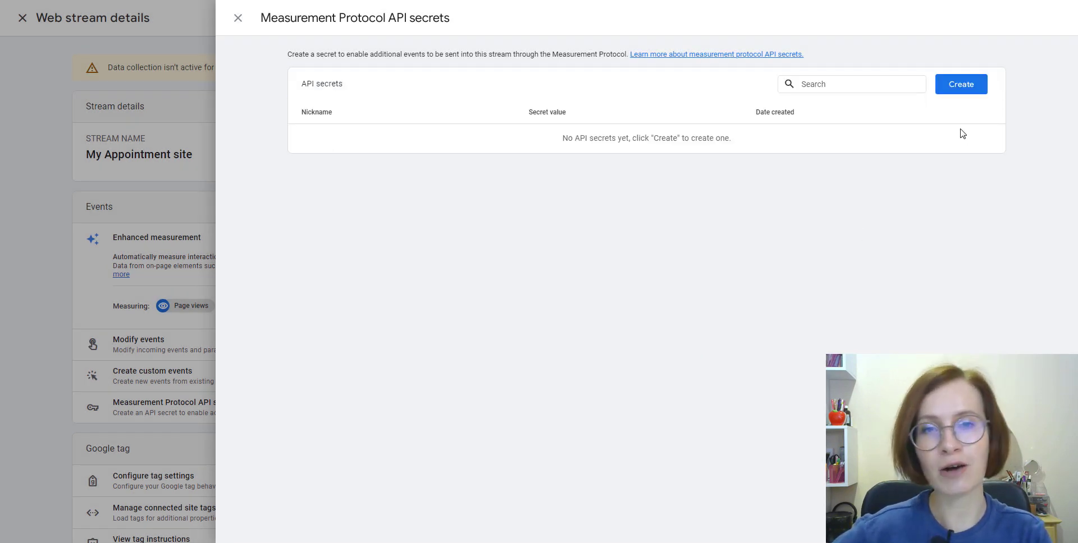
Create a Measurement Protocol API secret nicknamed 'AB1' and copy its value.
click(966, 89)
click(841, 66)
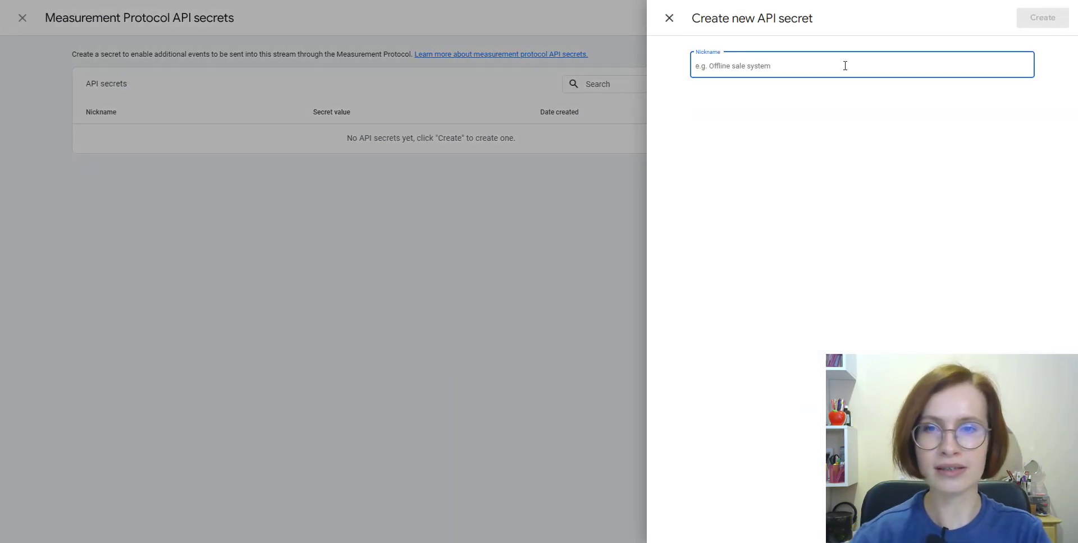
text(AB1)
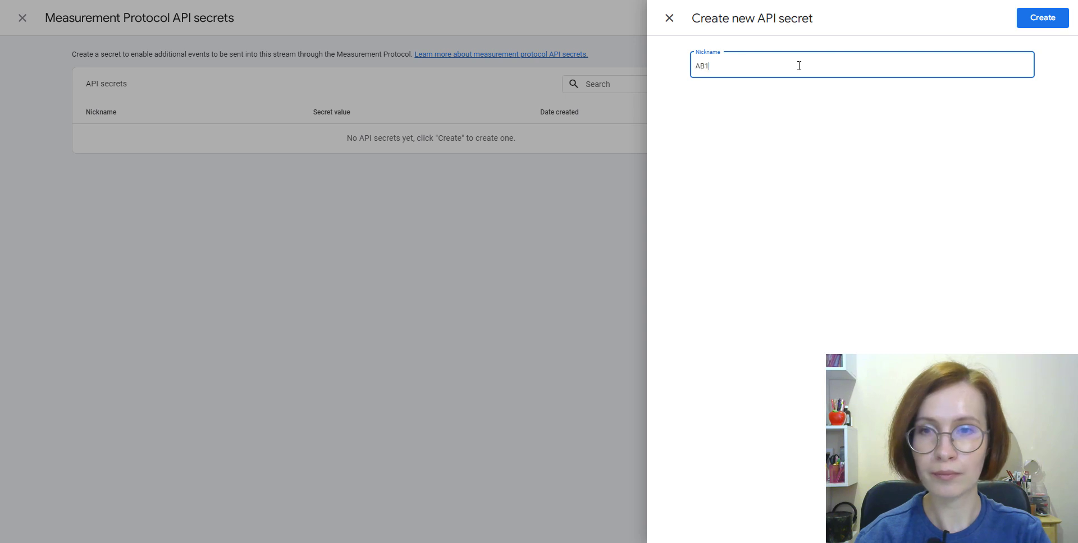
click(1044, 23)
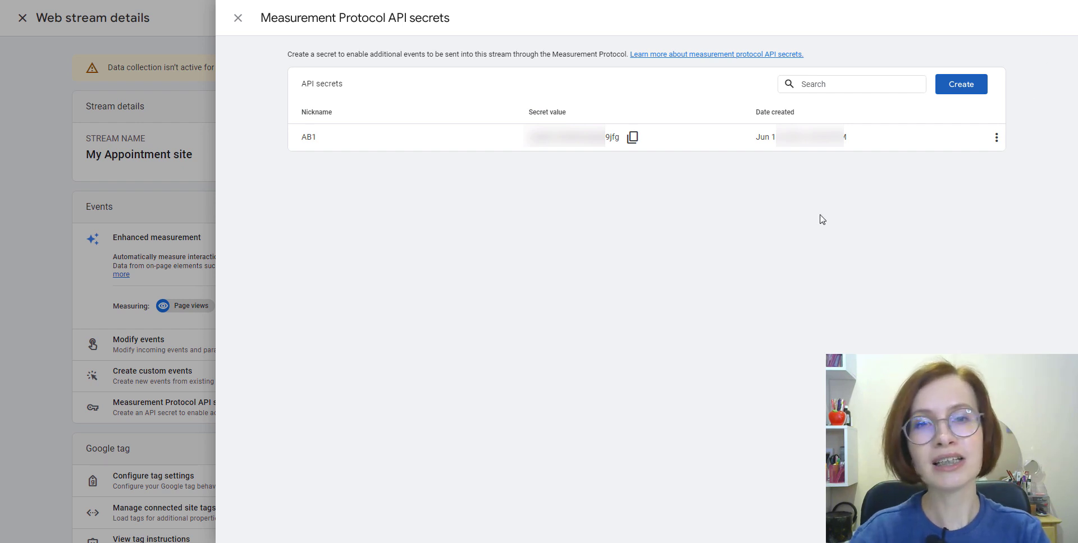
click(632, 138)
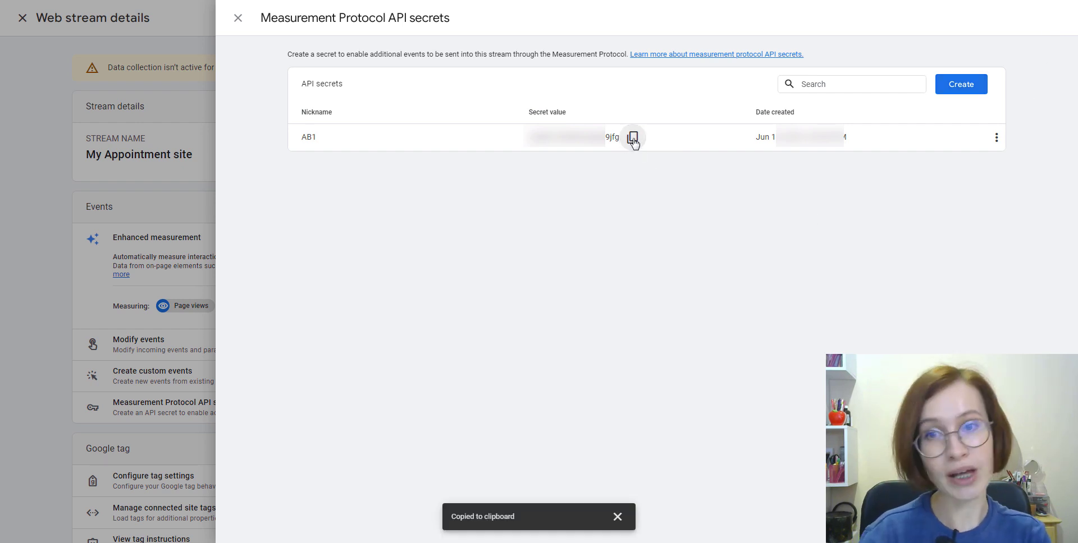
Paste the API secret and the licence key into the WordPress integration settings and save the changes.
click(871, 2)
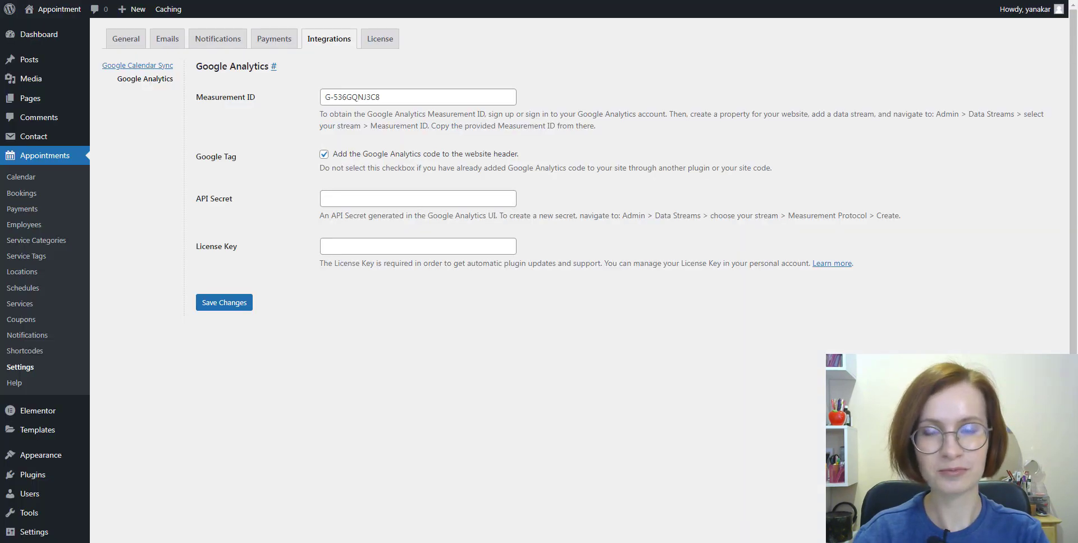
right_click(428, 199)
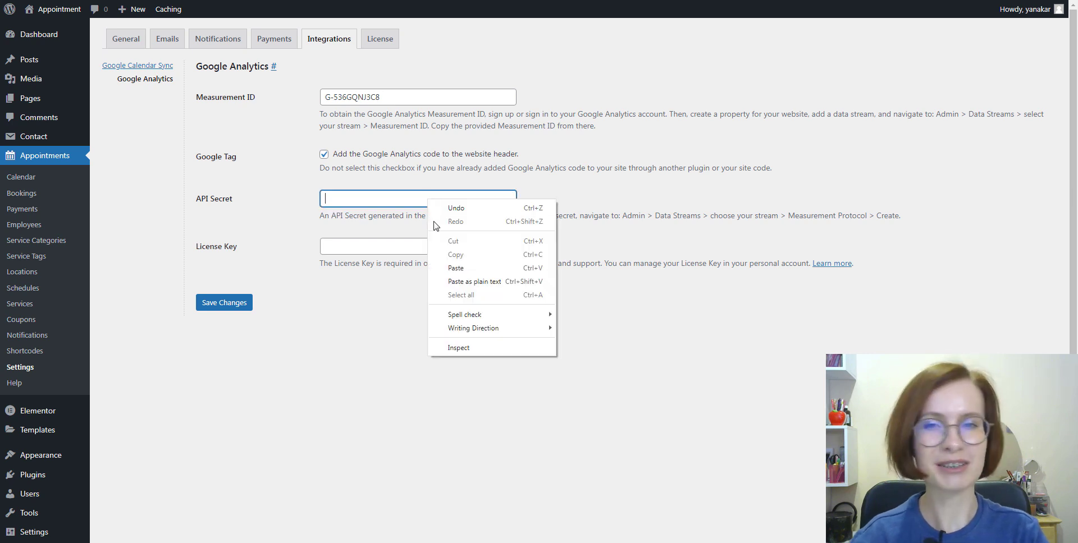
click(449, 268)
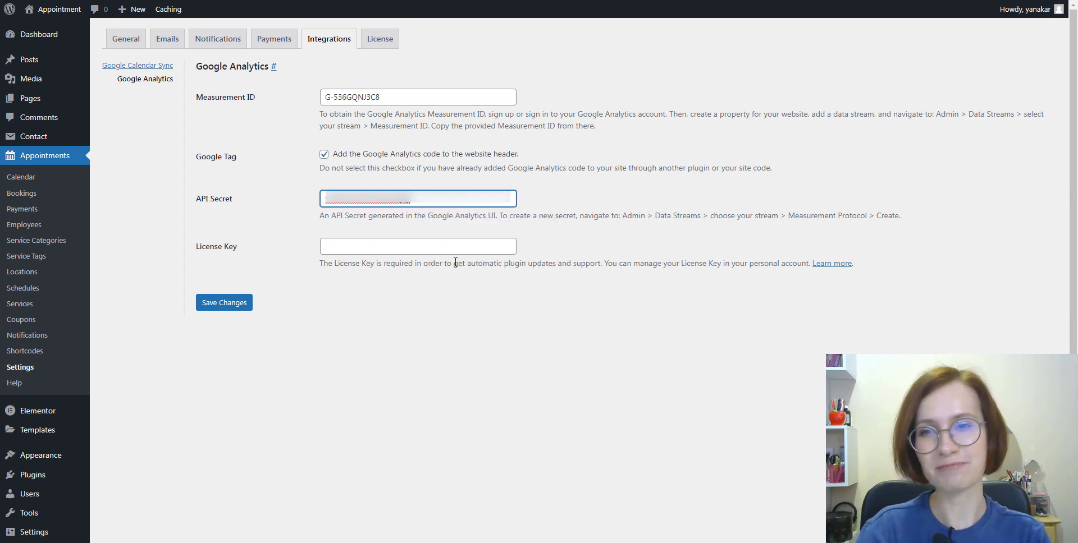
right_click(353, 250)
click(449, 319)
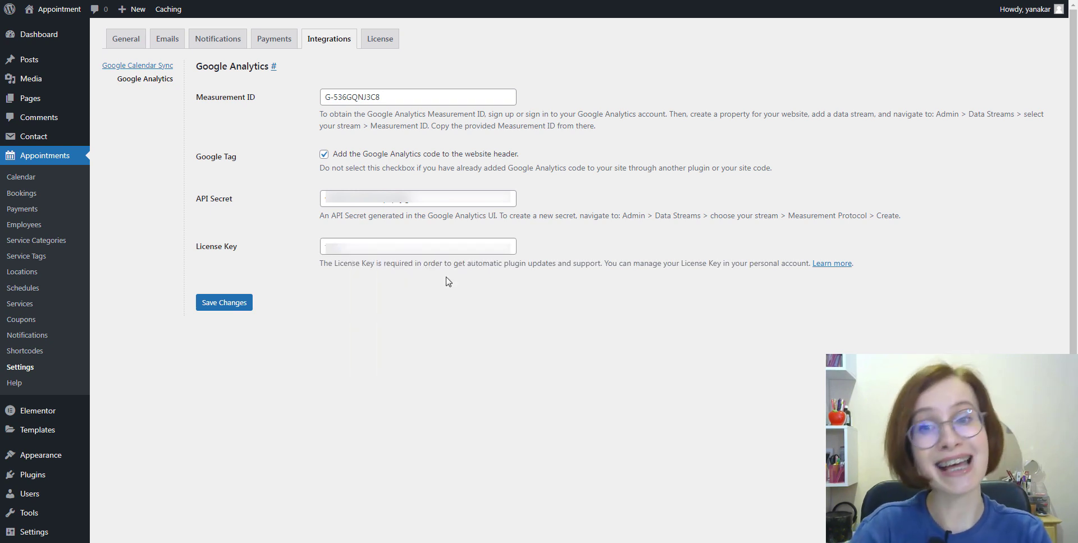
click(222, 303)
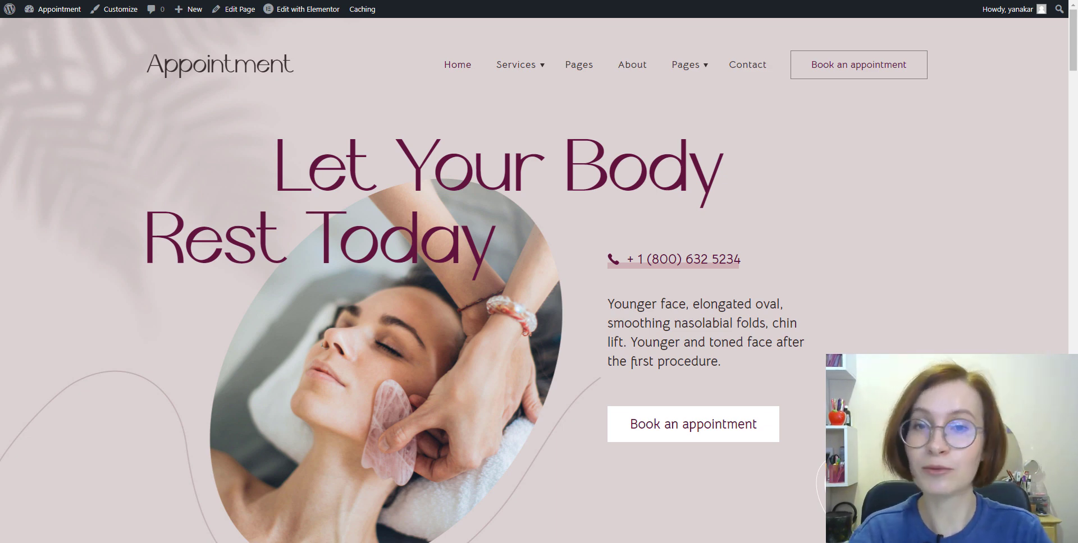
Book a Body Relaxation appointment for June 28 at 3:45 pm.
scroll(533, 280, down, 10)
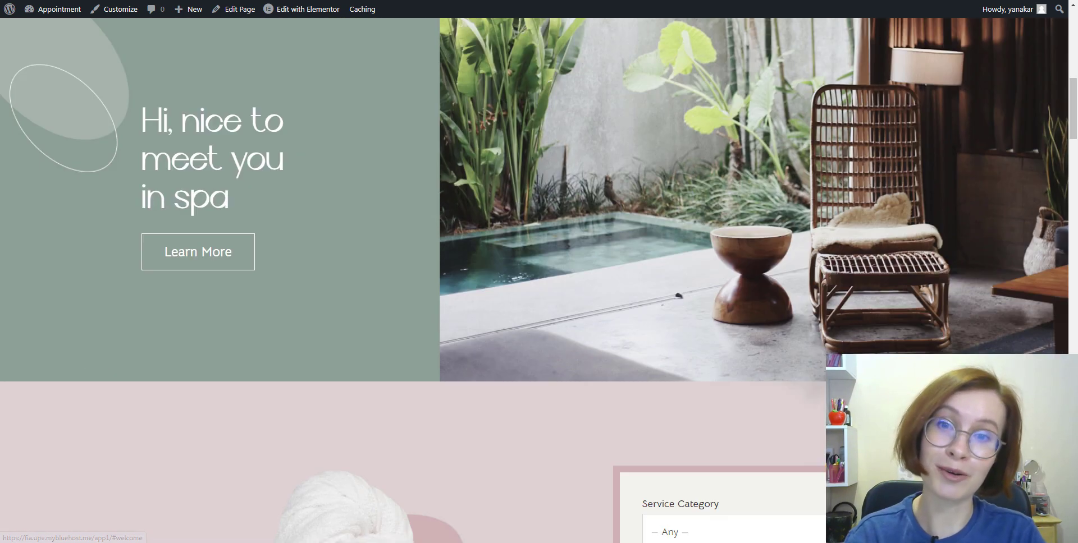
scroll(1004, 499, down, 6)
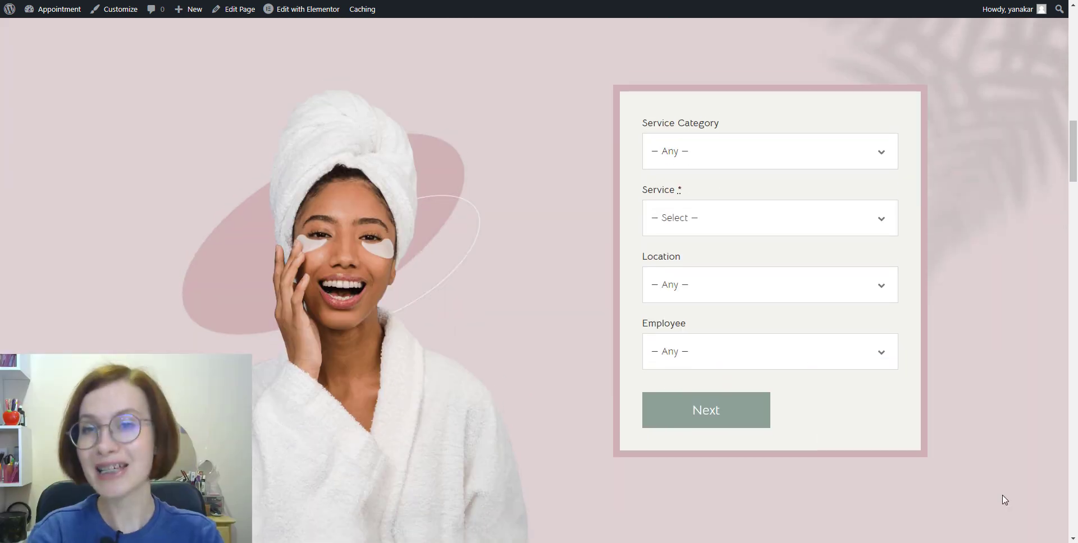
click(884, 230)
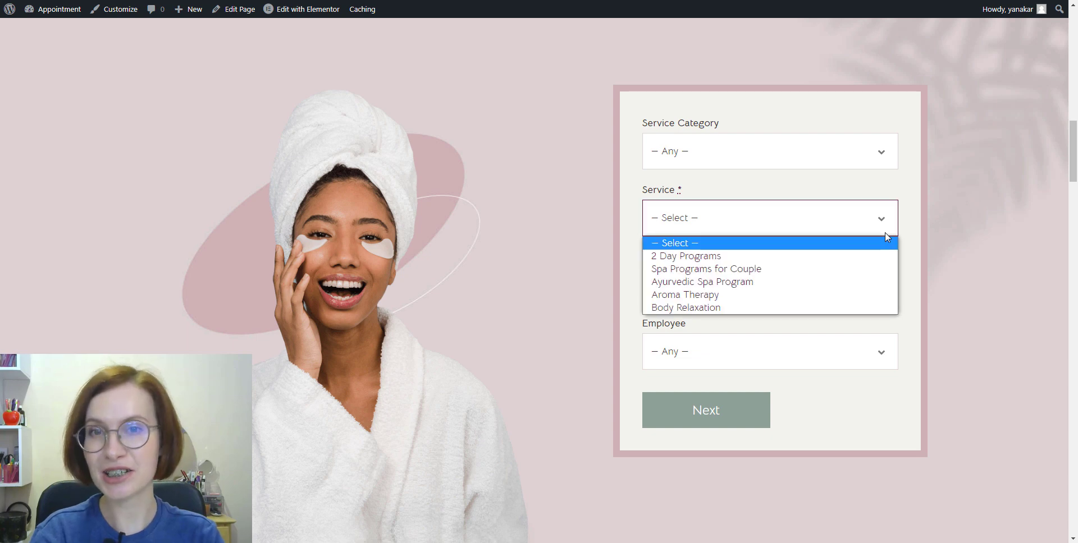
click(816, 312)
click(730, 422)
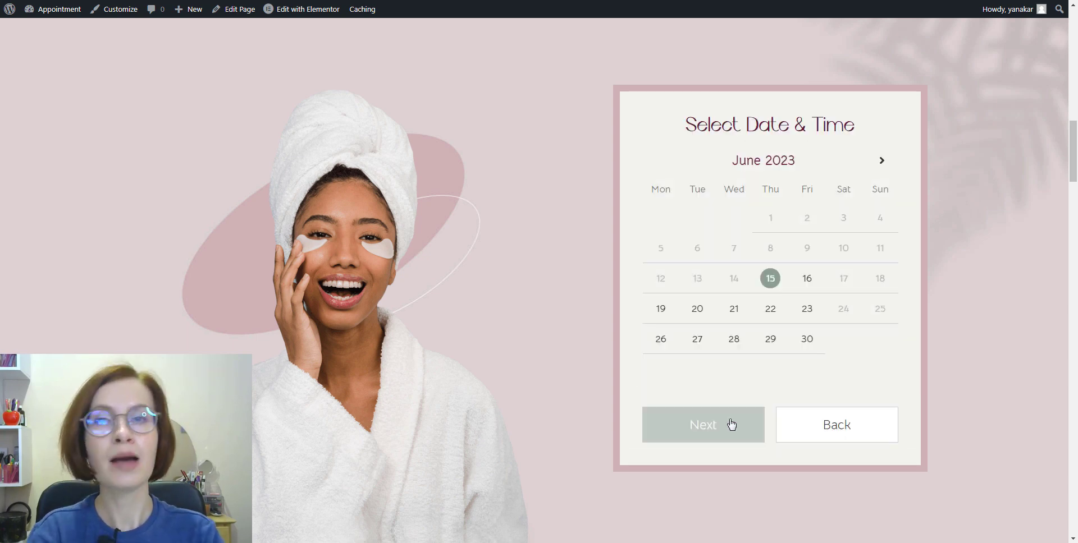
click(737, 351)
click(748, 374)
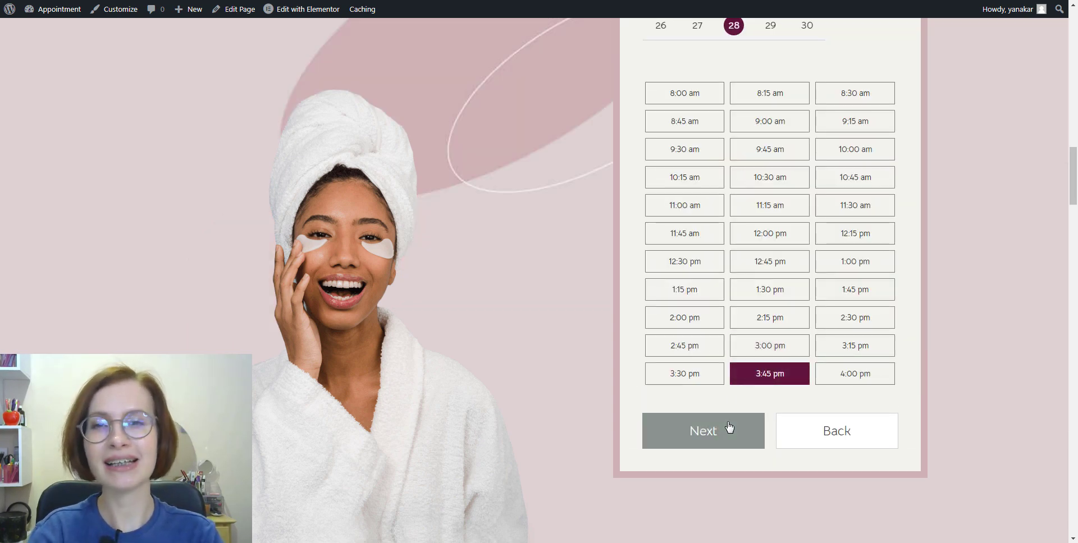
click(728, 431)
Add an Aroma Therapy appointment for June 30 at 2:45 pm.
click(774, 385)
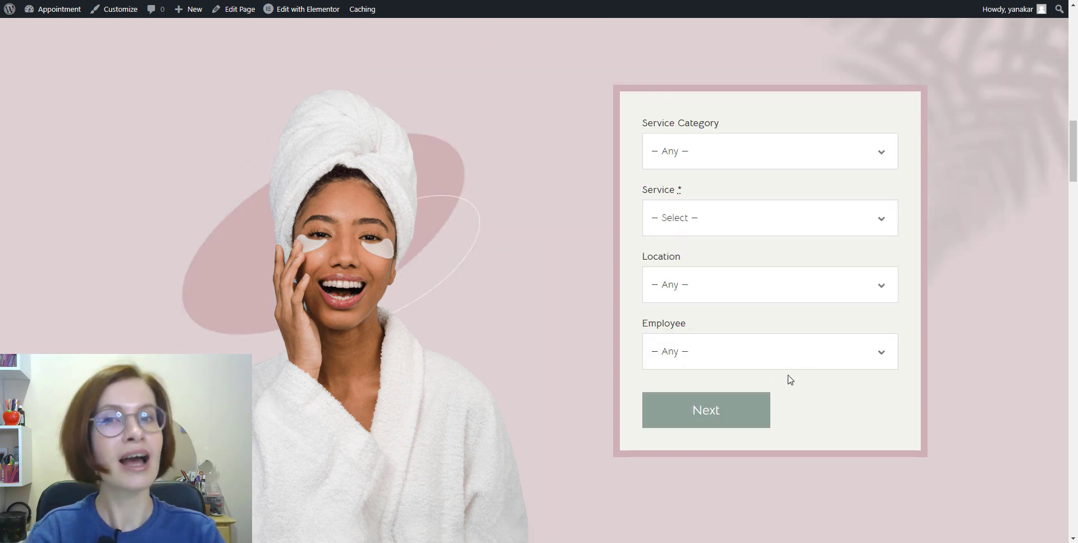
click(844, 229)
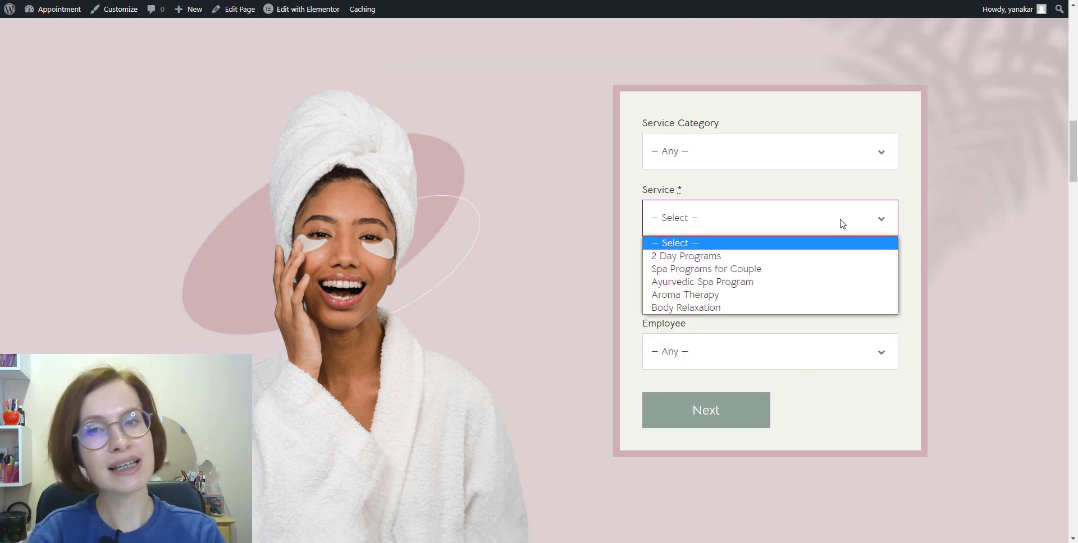
click(815, 301)
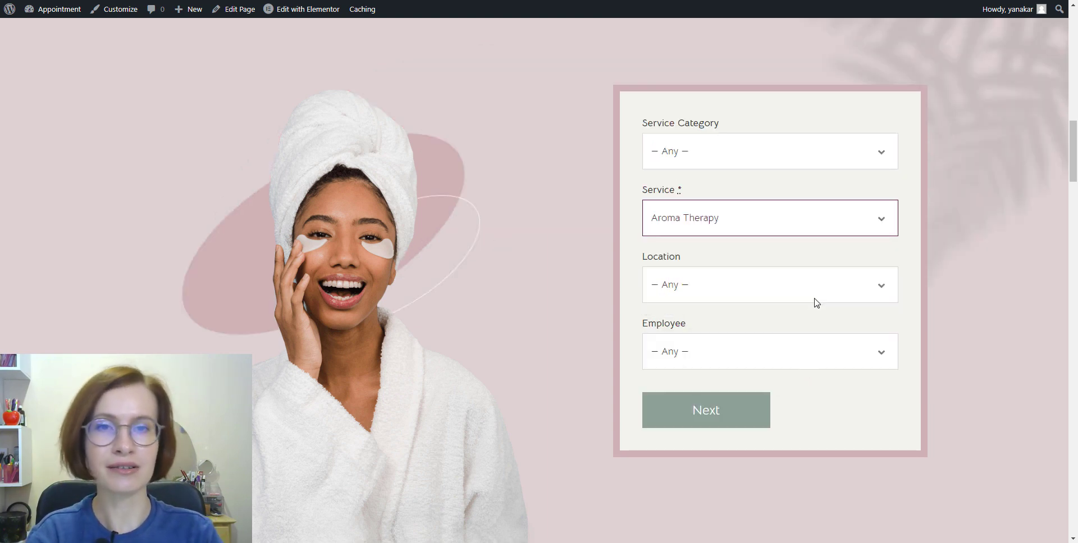
click(749, 415)
click(800, 343)
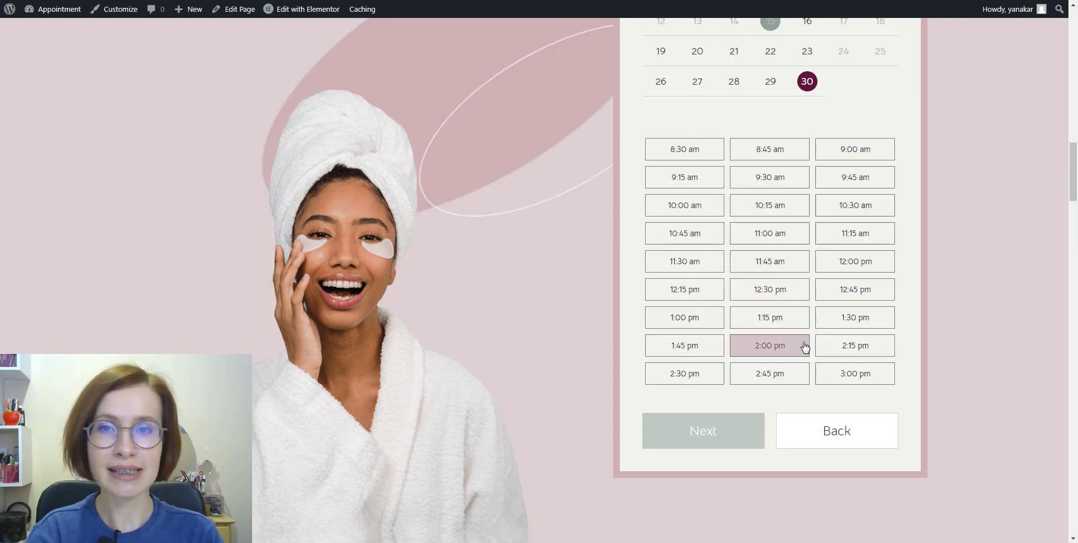
click(753, 373)
click(733, 433)
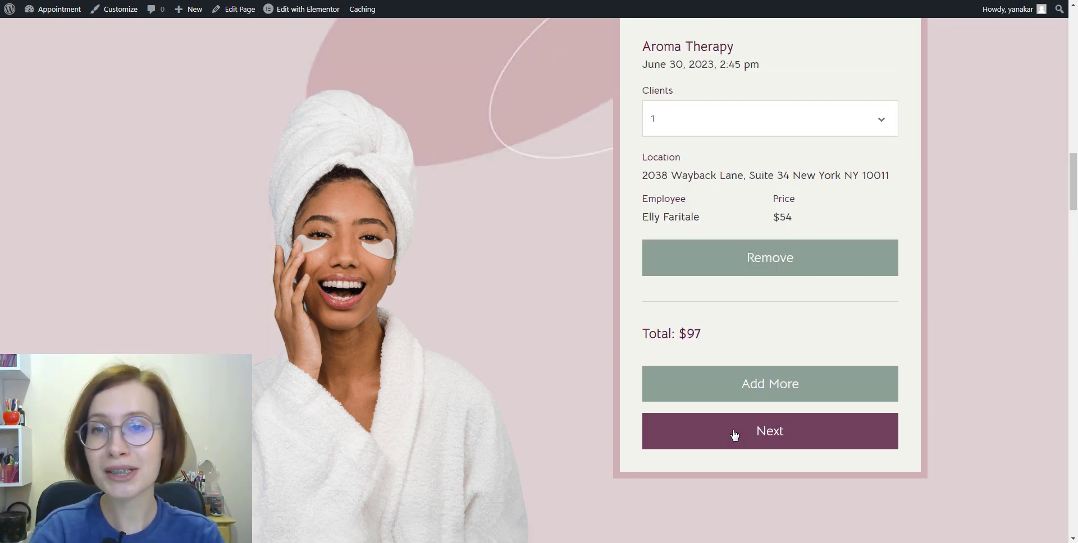
Add an Ayurvedic Spa Program appointment for July 4, 2023 at 3:30 pm.
click(752, 384)
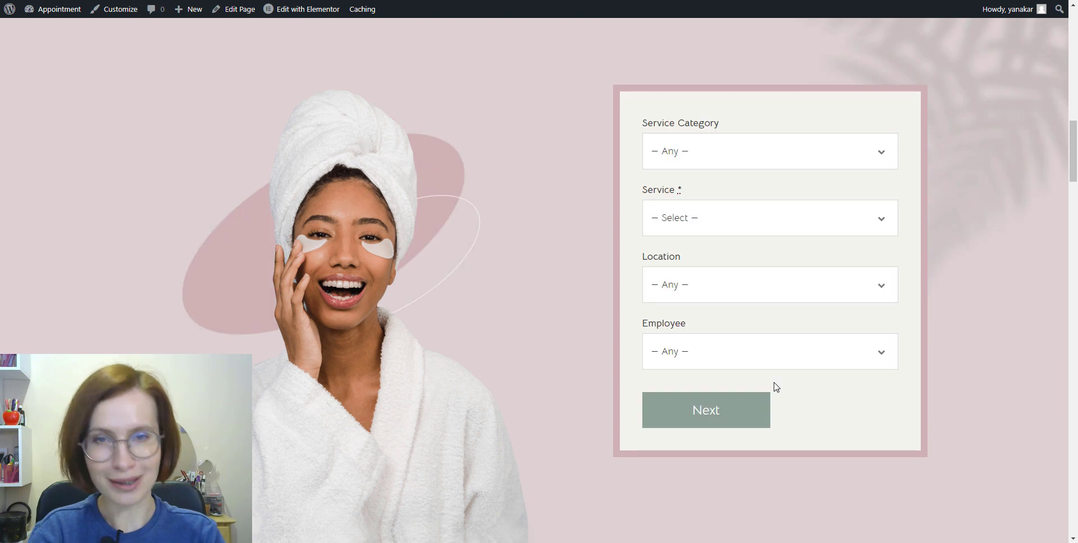
click(773, 227)
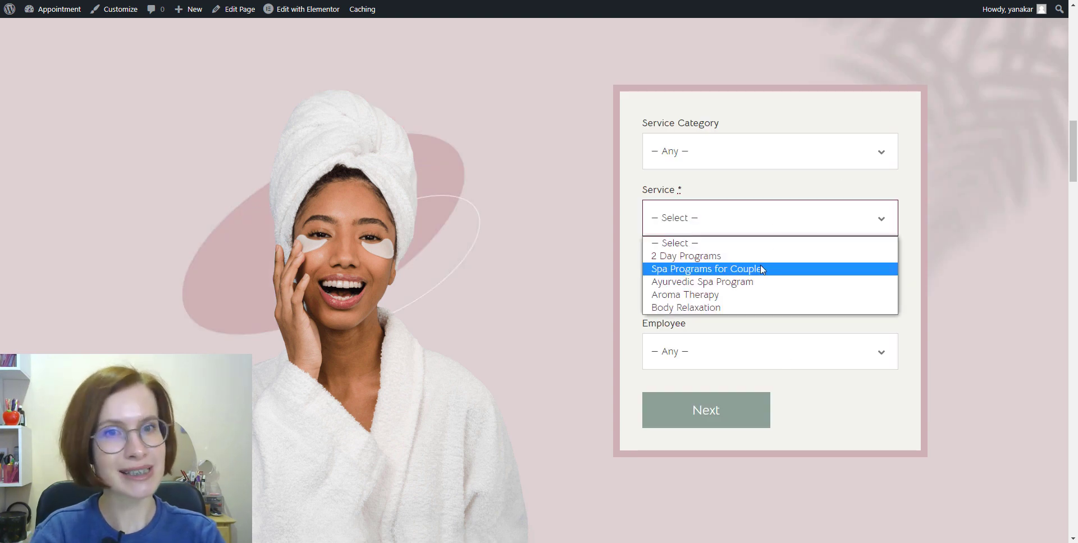
click(761, 283)
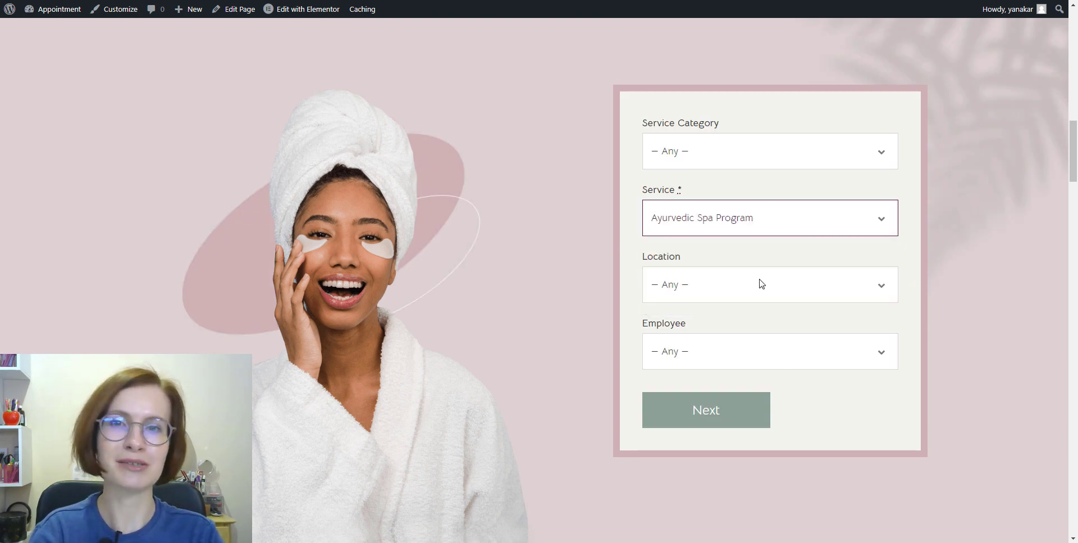
click(736, 411)
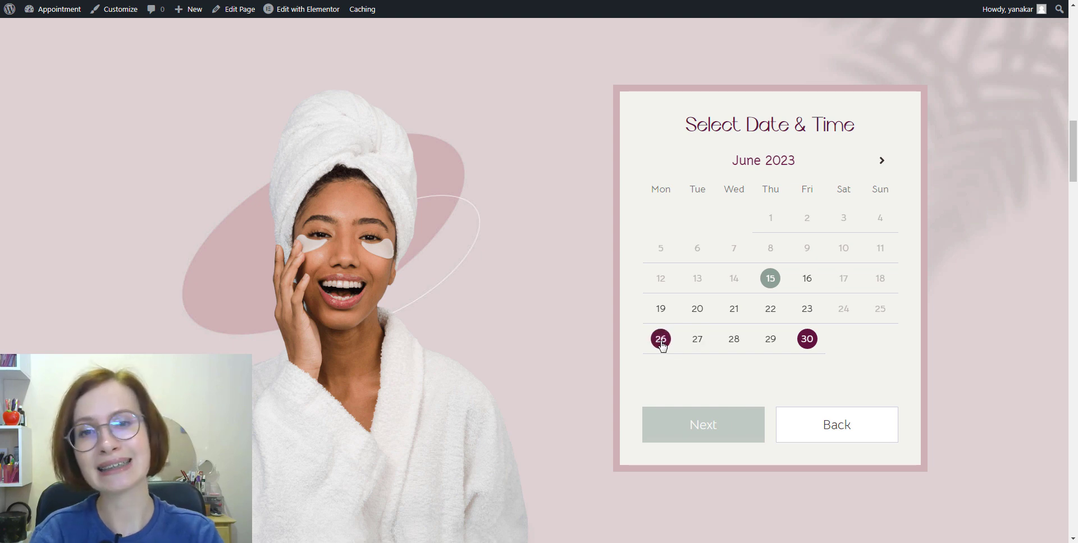
click(880, 162)
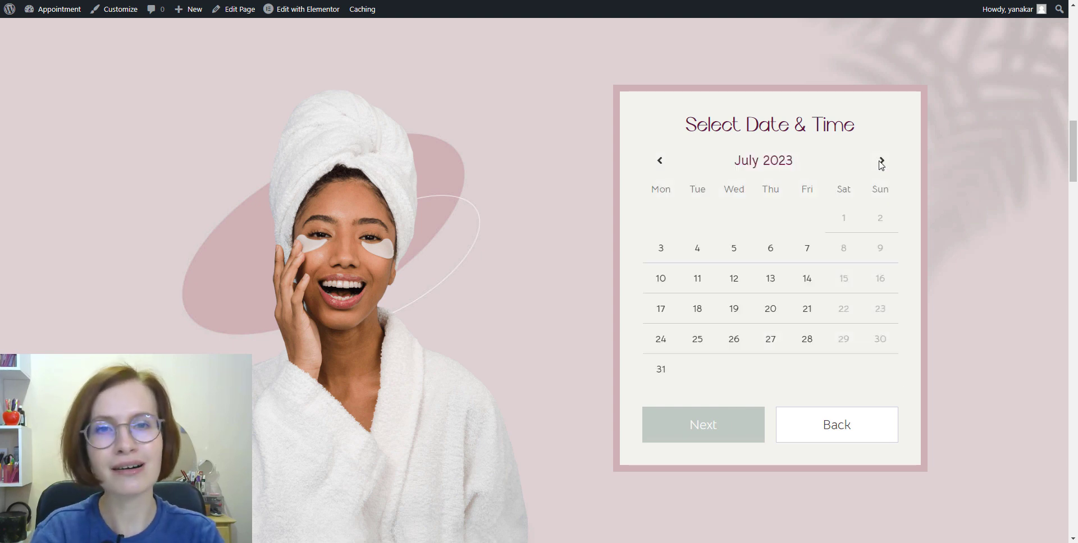
click(697, 248)
scroll(697, 248, down, 5)
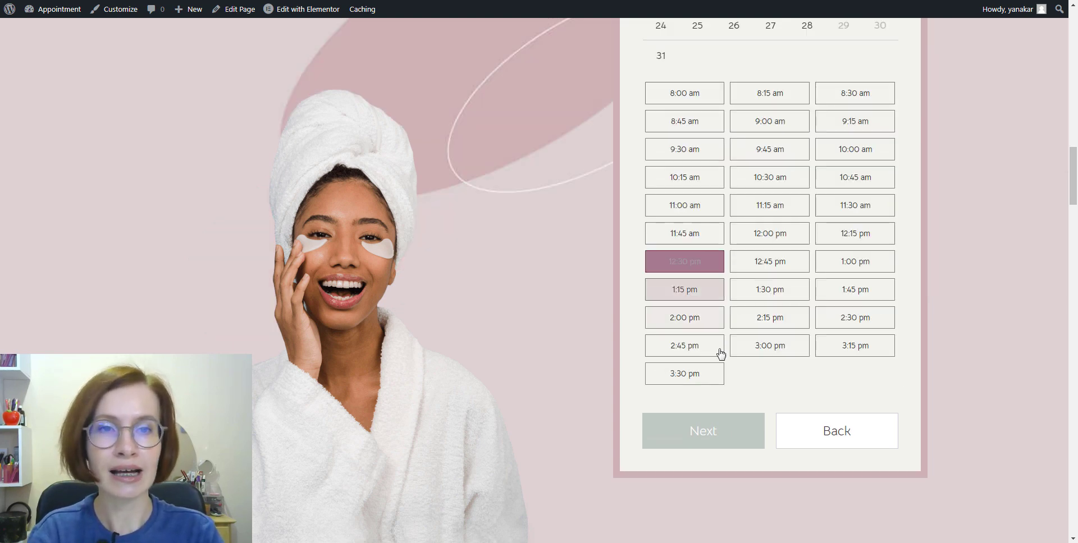
click(704, 371)
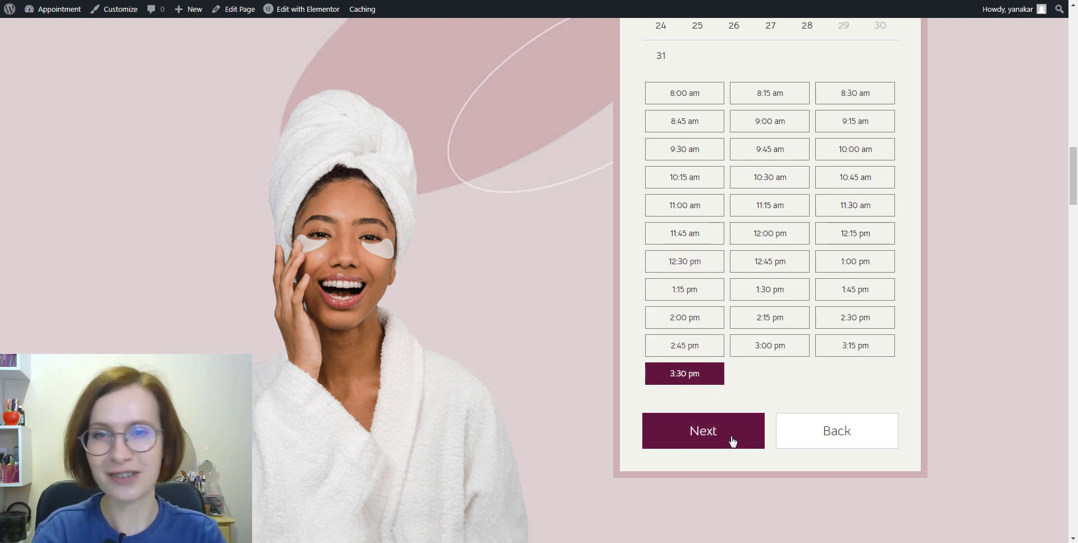
click(732, 441)
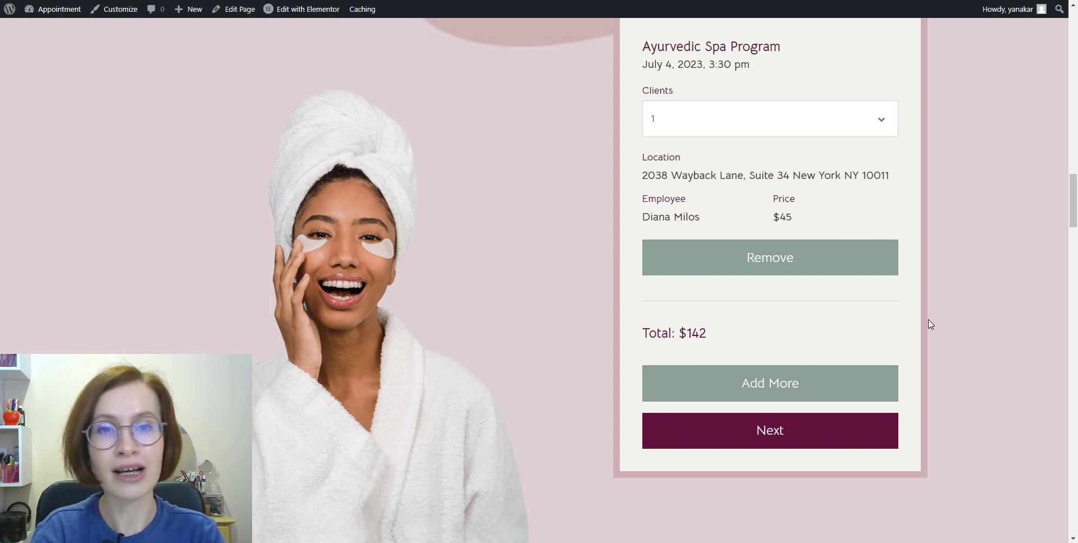
Remove the Ayurvedic Spa Program item from the cart.
scroll(928, 324, up, 9)
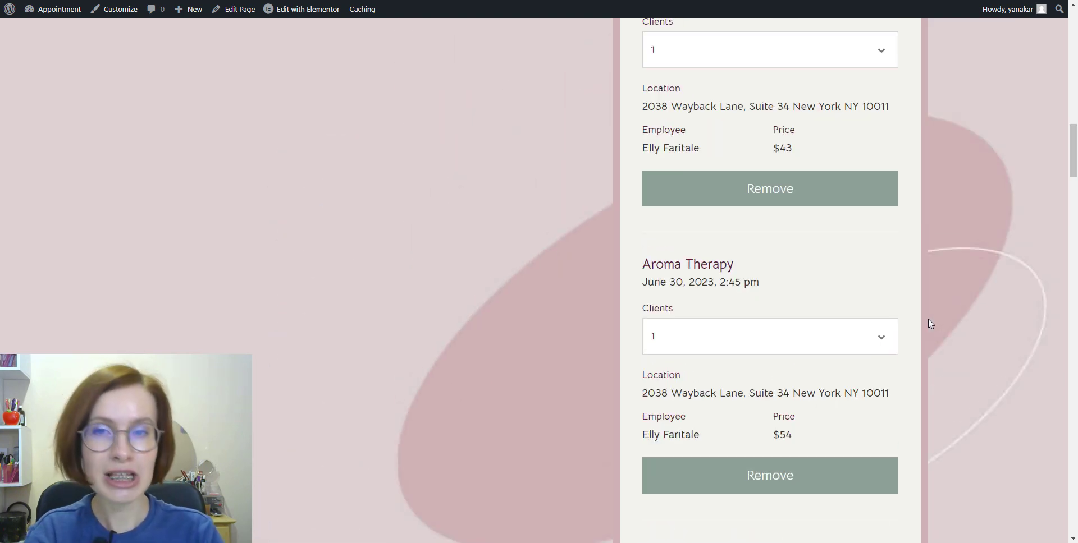
scroll(928, 320, up, 2)
scroll(928, 319, down, 9)
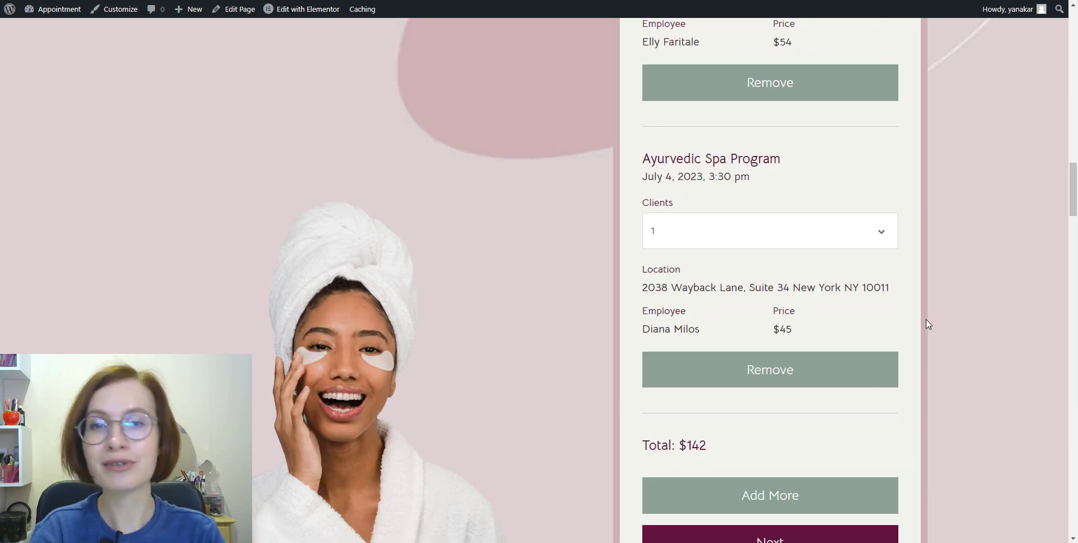
click(801, 379)
scroll(924, 361, up, 4)
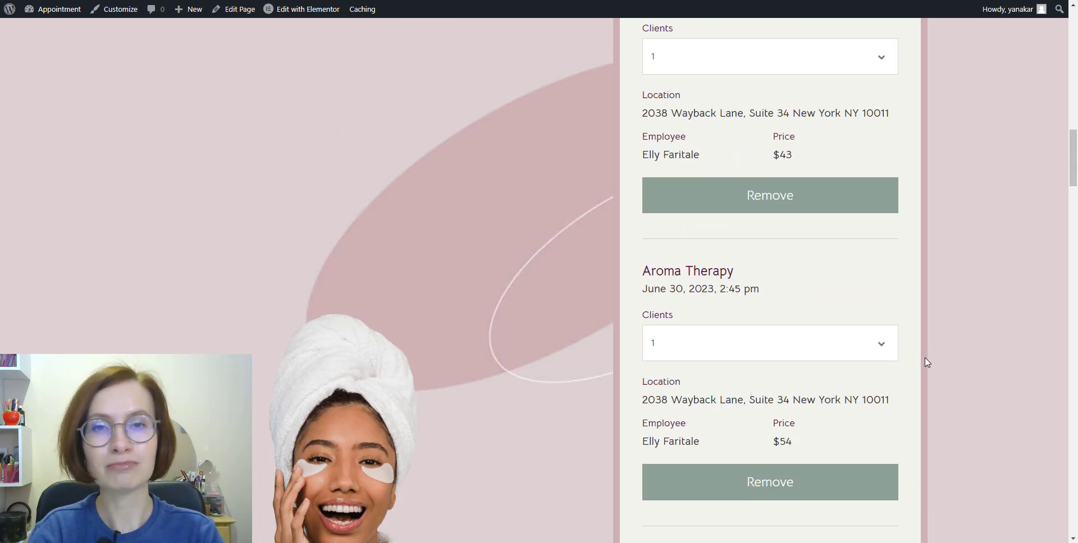
scroll(926, 362, down, 3)
scroll(928, 363, down, 3)
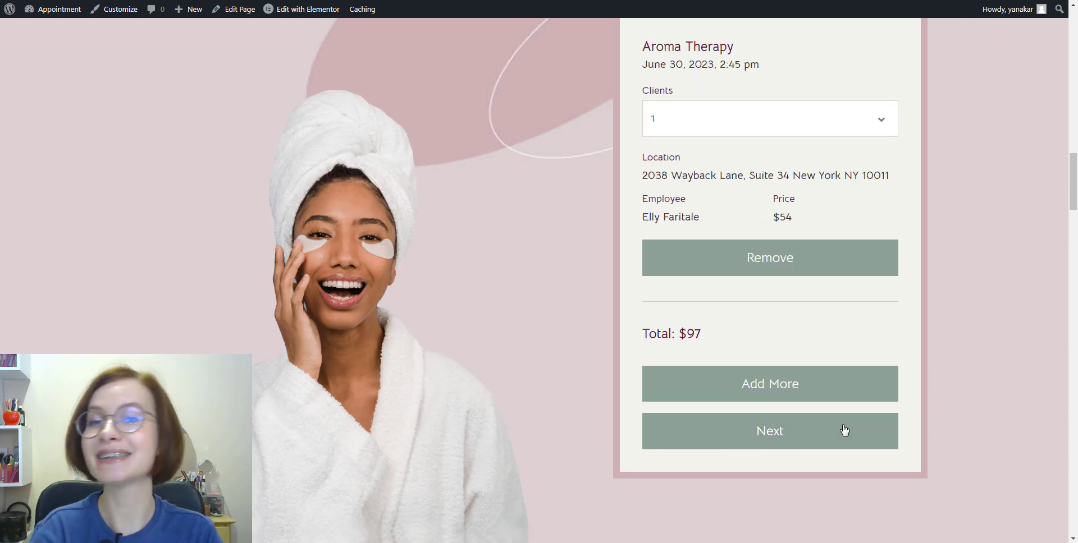
Fill in the customer's saved phone number in the booking details.
click(842, 433)
click(740, 242)
click(729, 267)
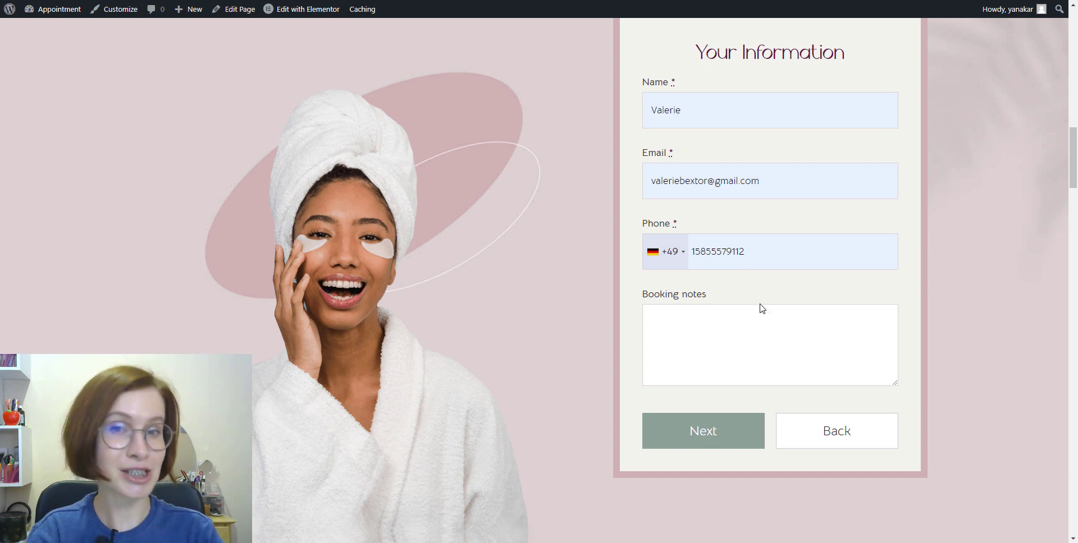
click(723, 444)
Pay the full $97 by Stripe with the test card details and submit the reservation.
click(646, 339)
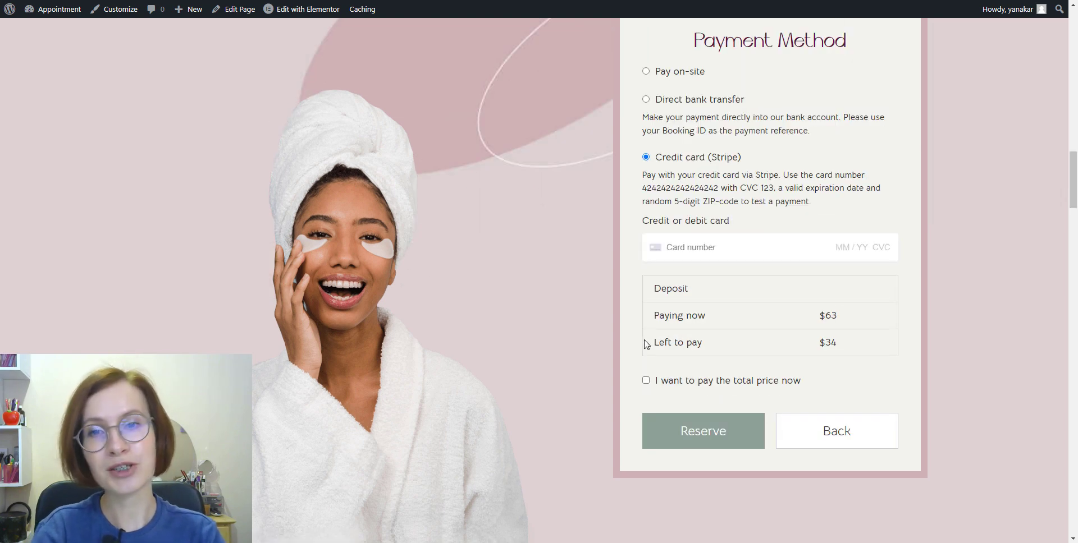
right_click(693, 254)
click(719, 319)
text(02 / 25 123)
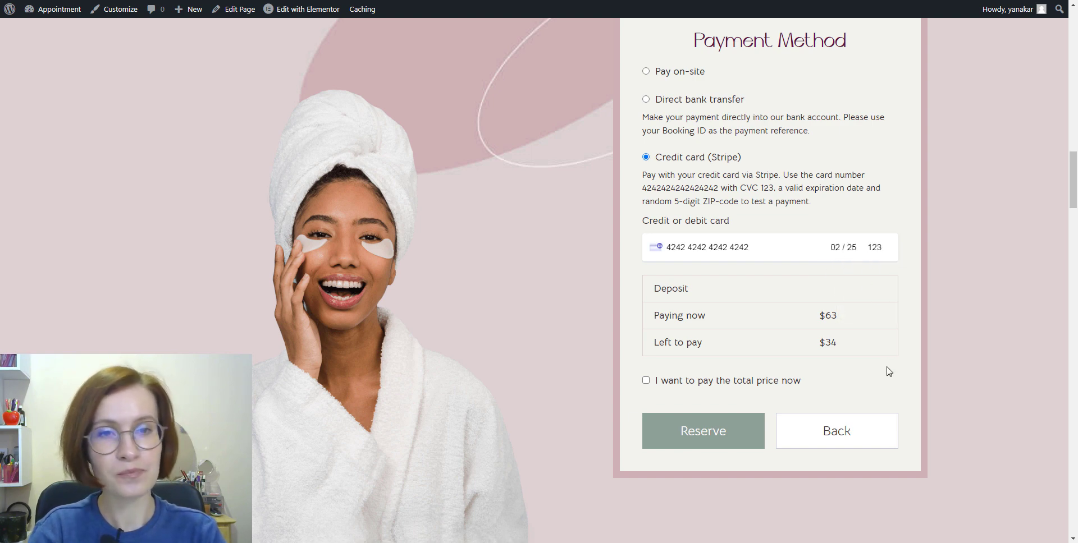
click(646, 381)
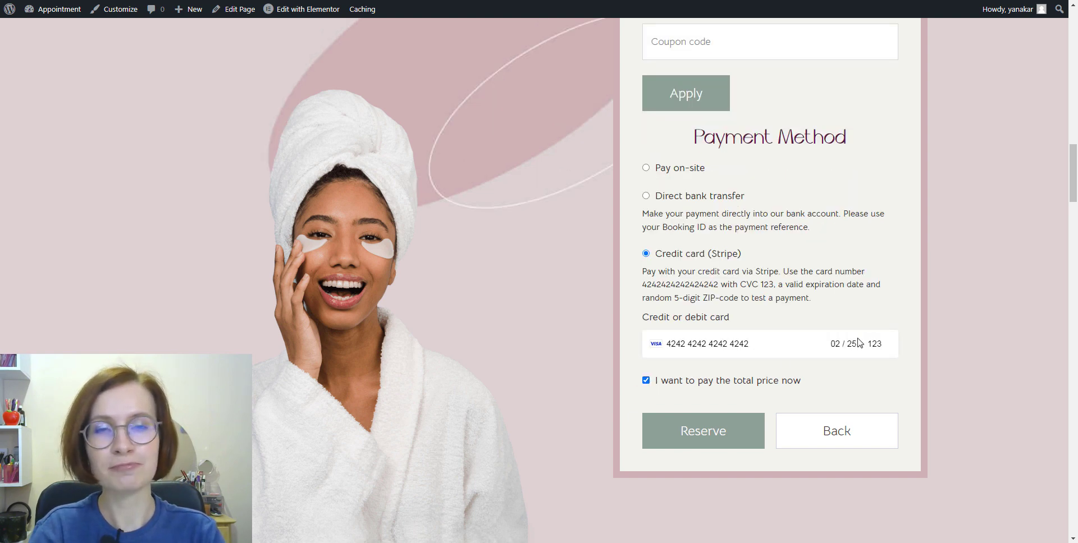
click(705, 447)
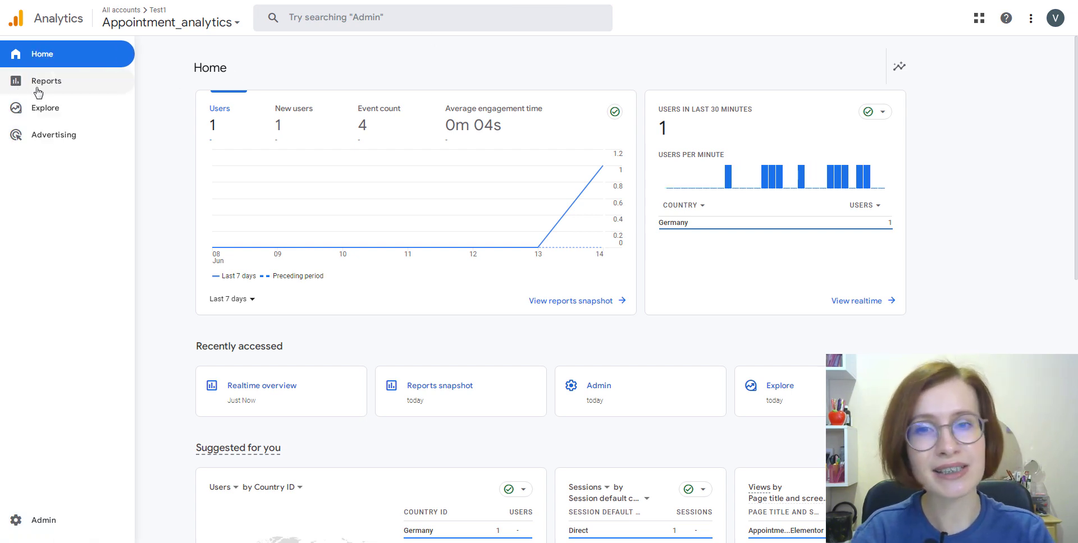
Go to Reports and open the Realtime overview.
click(38, 93)
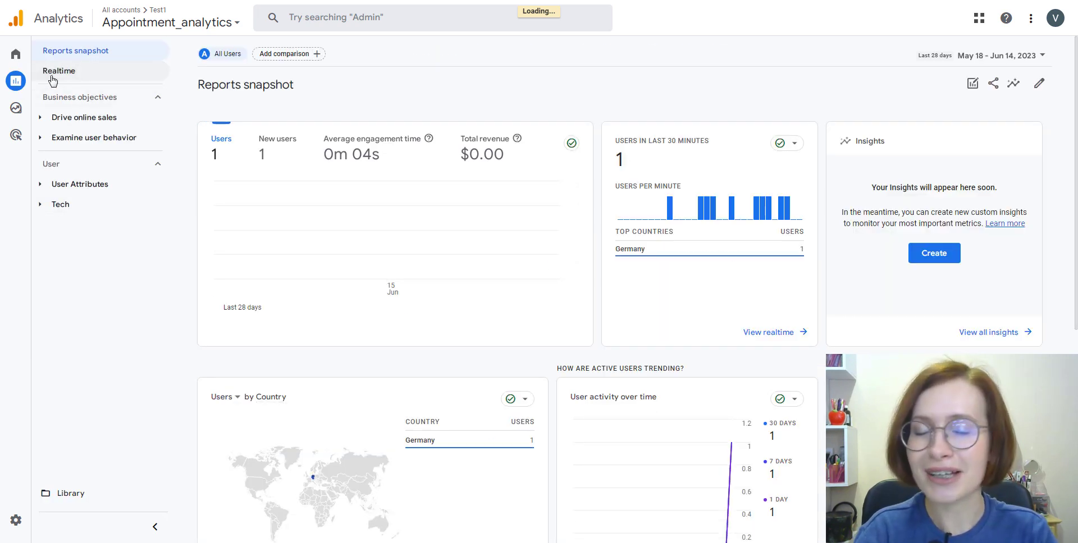
click(53, 73)
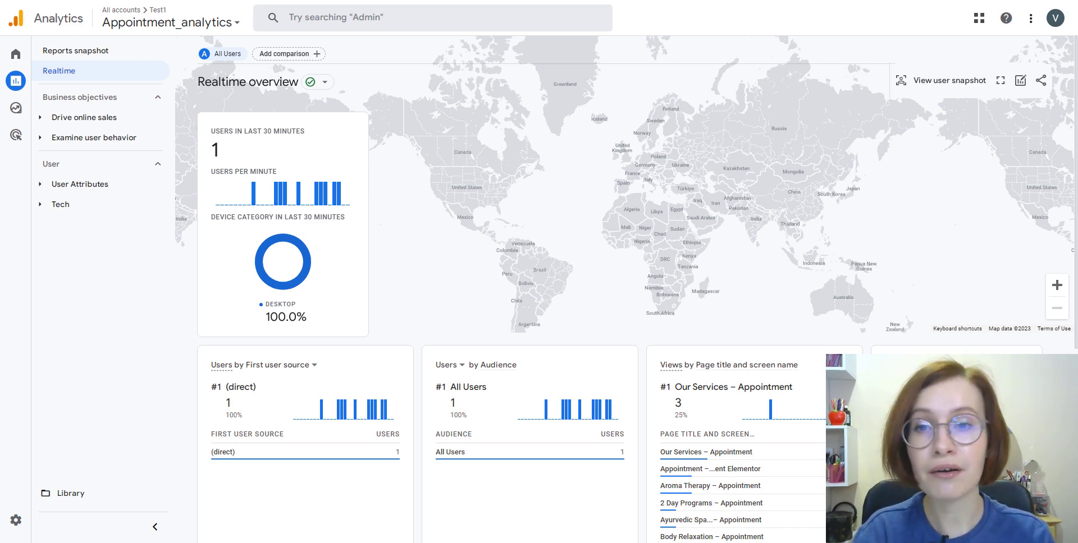
scroll(625, 289, down, 1)
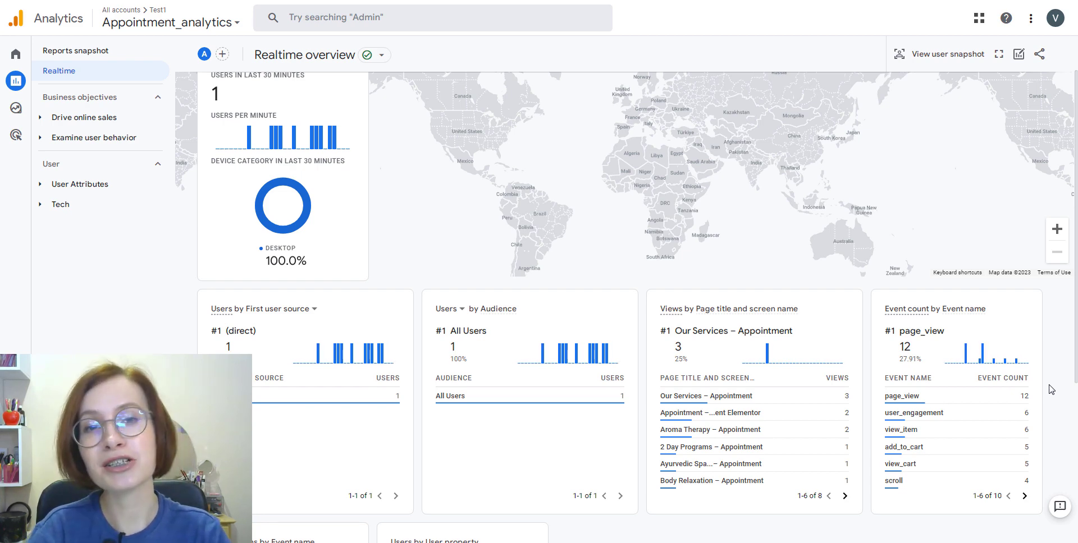
scroll(1051, 389, down, 3)
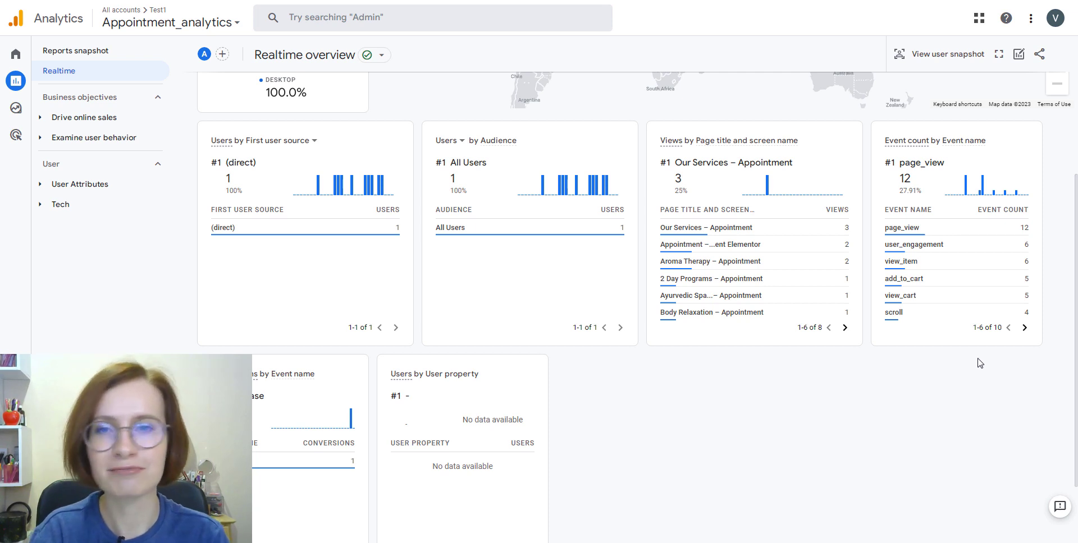
click(1024, 327)
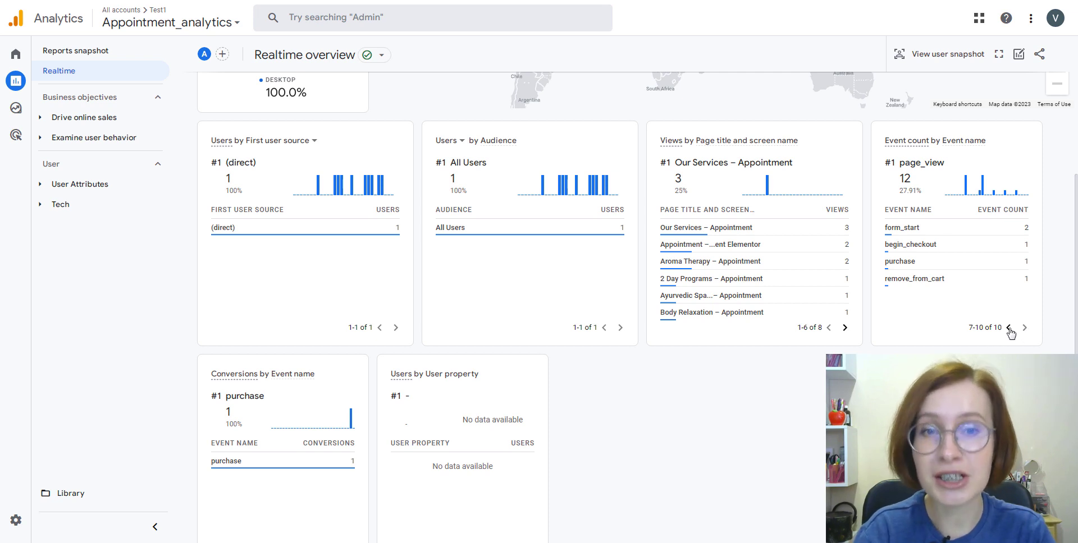
click(1008, 328)
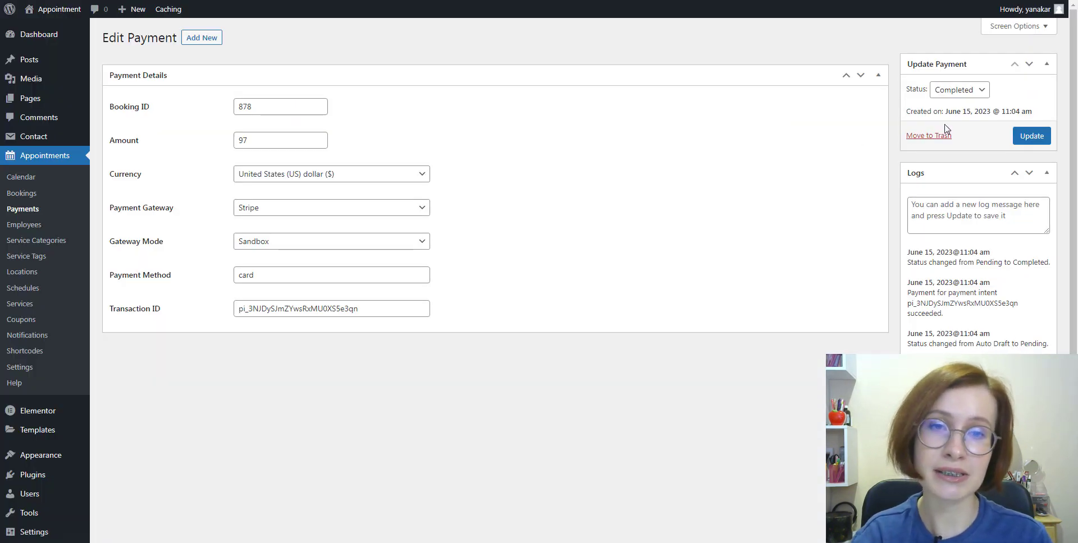
Change the $97 payment's status to Refunded and update it.
click(981, 92)
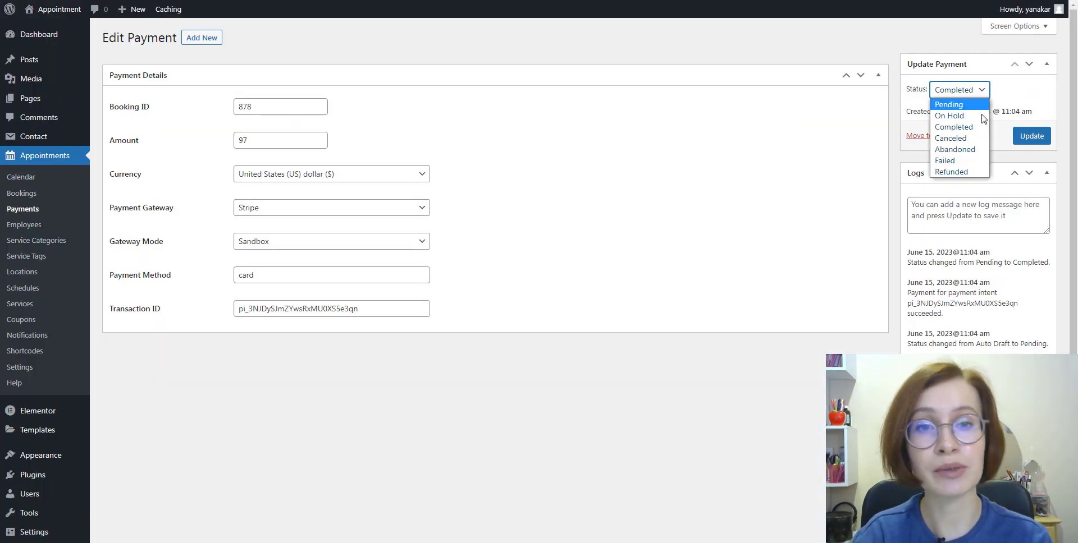
click(954, 172)
click(1031, 136)
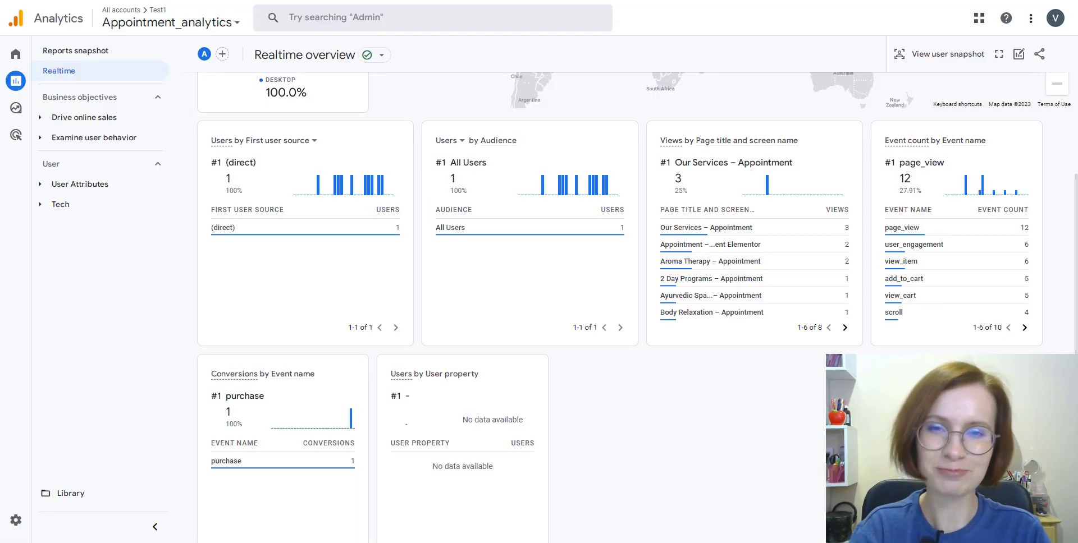
Scroll through the user's realtime event stream in the snapshot.
scroll(988, 138, up, 4)
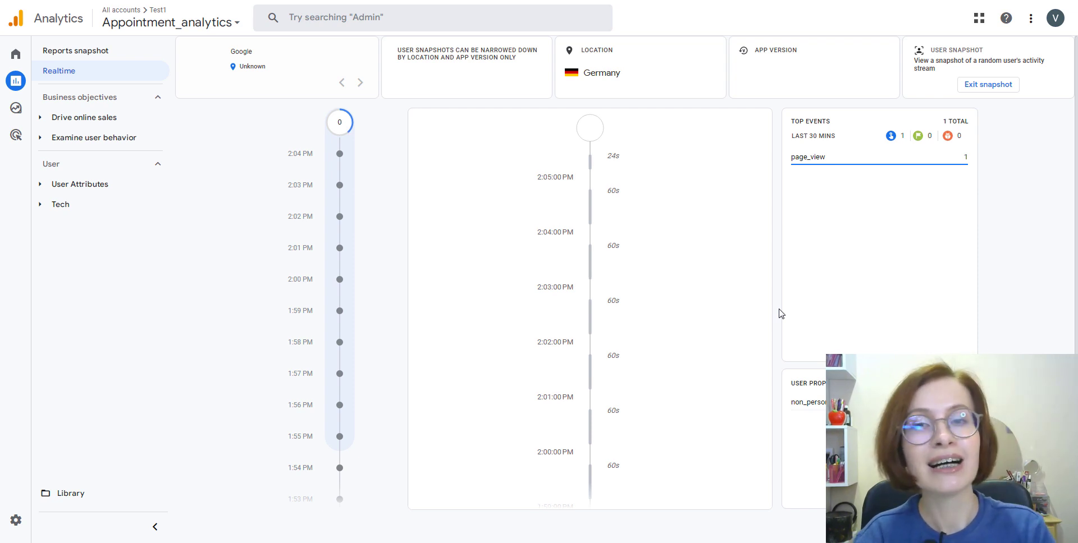
scroll(756, 340, down, 3)
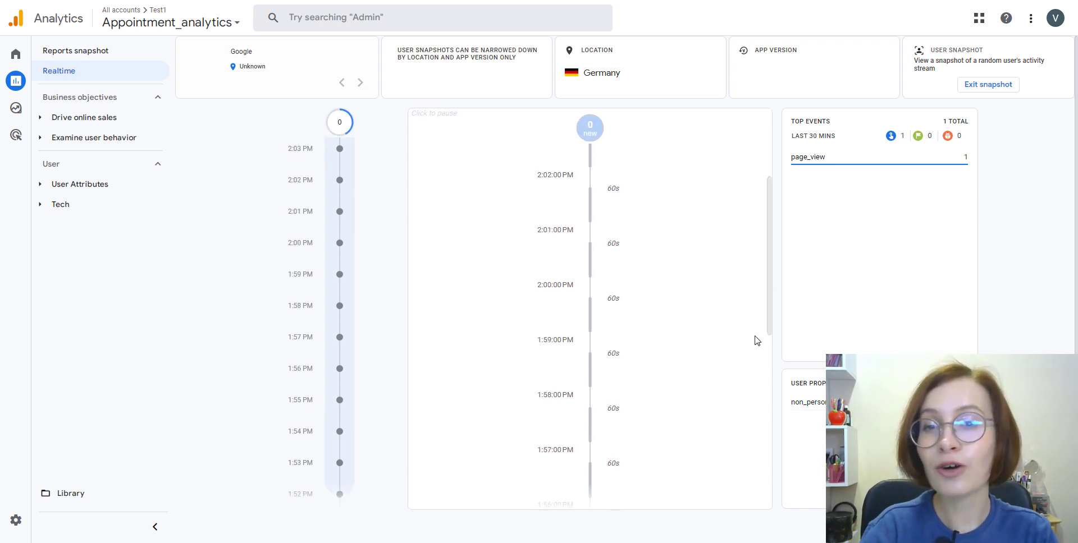
scroll(756, 340, down, 8)
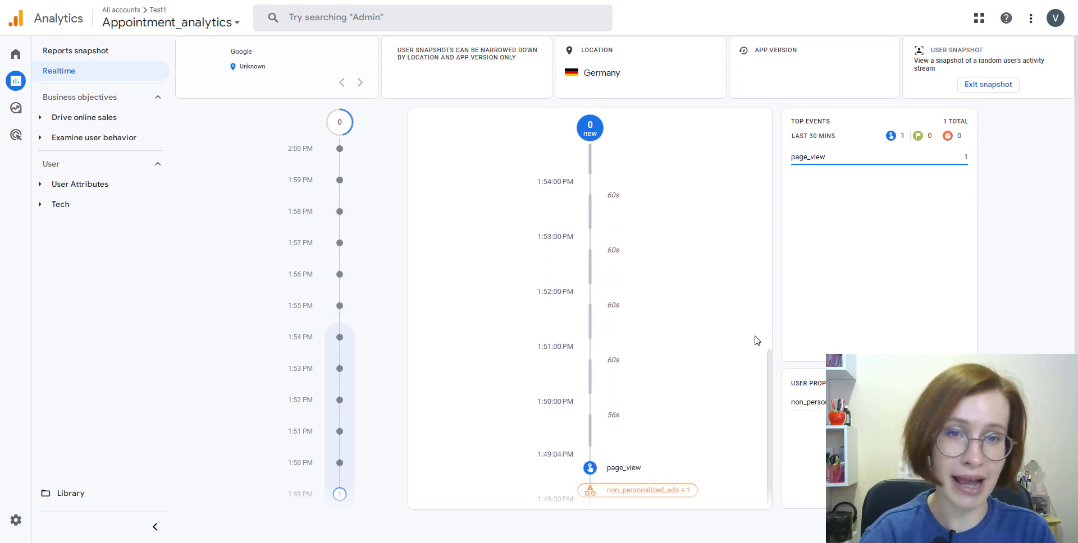
scroll(756, 340, up, 10)
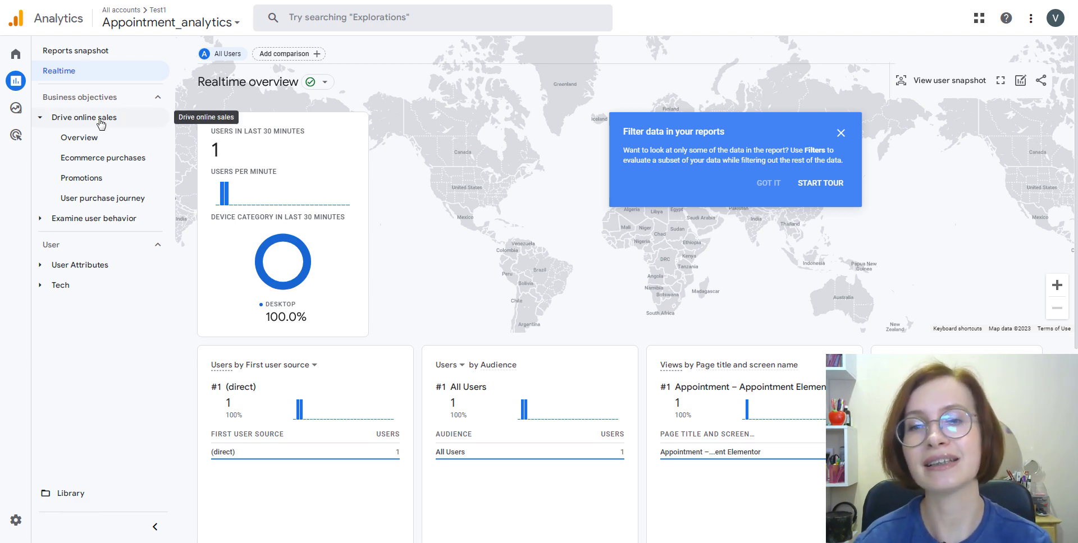
View Ecommerce purchases, User purchase journey and Events reports, ending on Conversions.
click(110, 163)
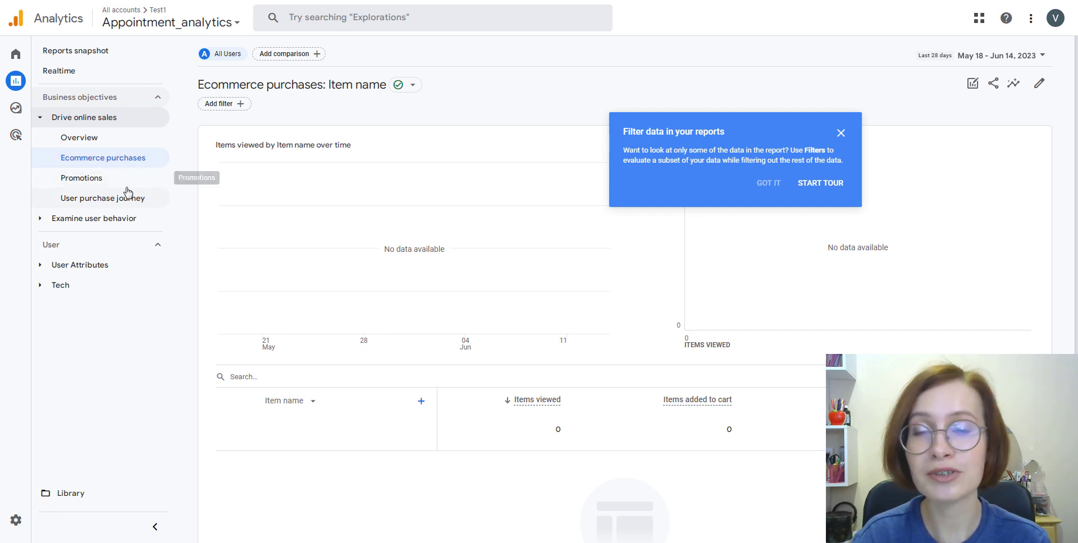
click(106, 205)
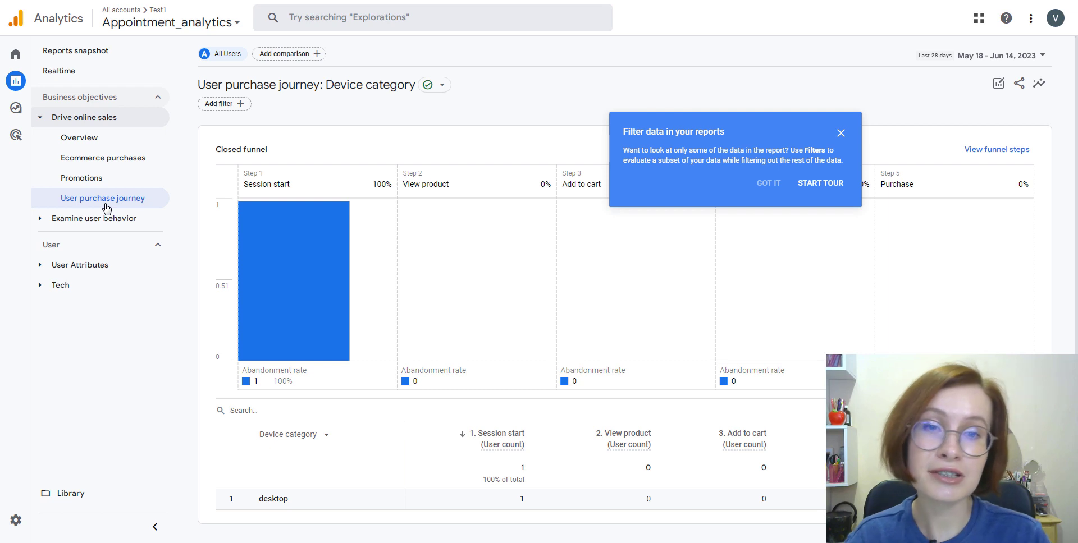
click(93, 218)
click(80, 263)
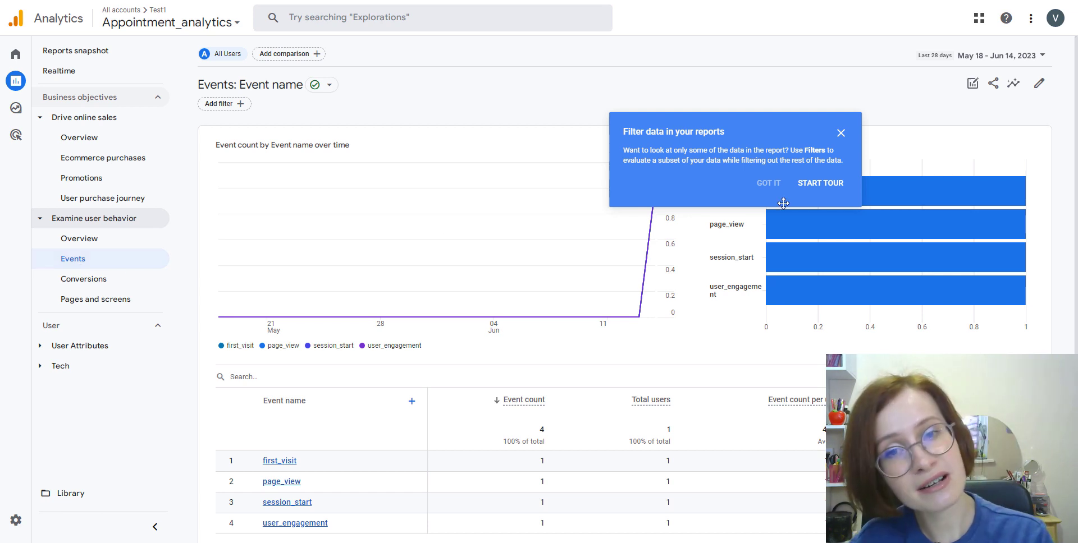
click(840, 133)
click(105, 282)
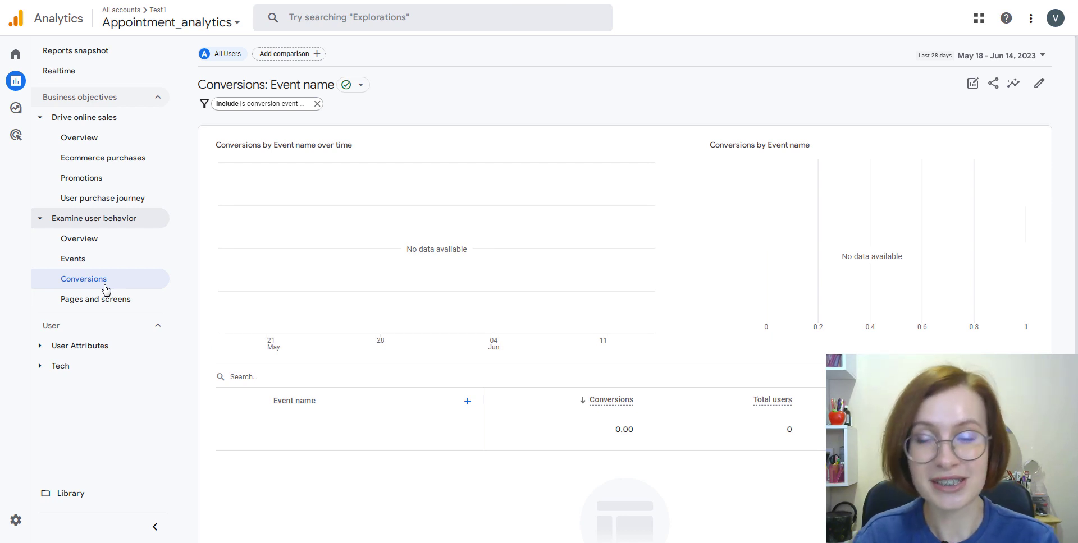
Open the Overview report under Examine user behavior.
click(94, 241)
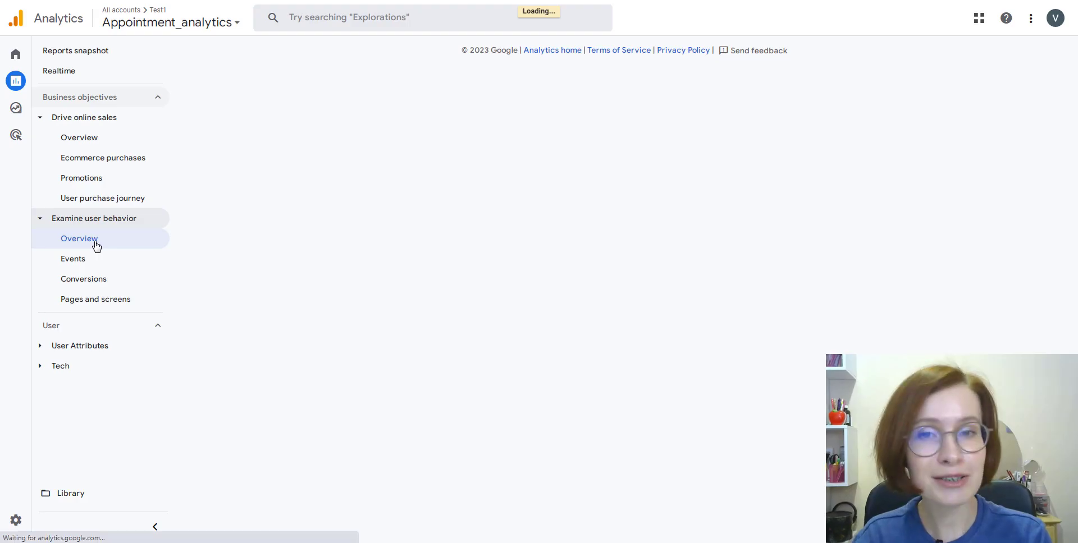